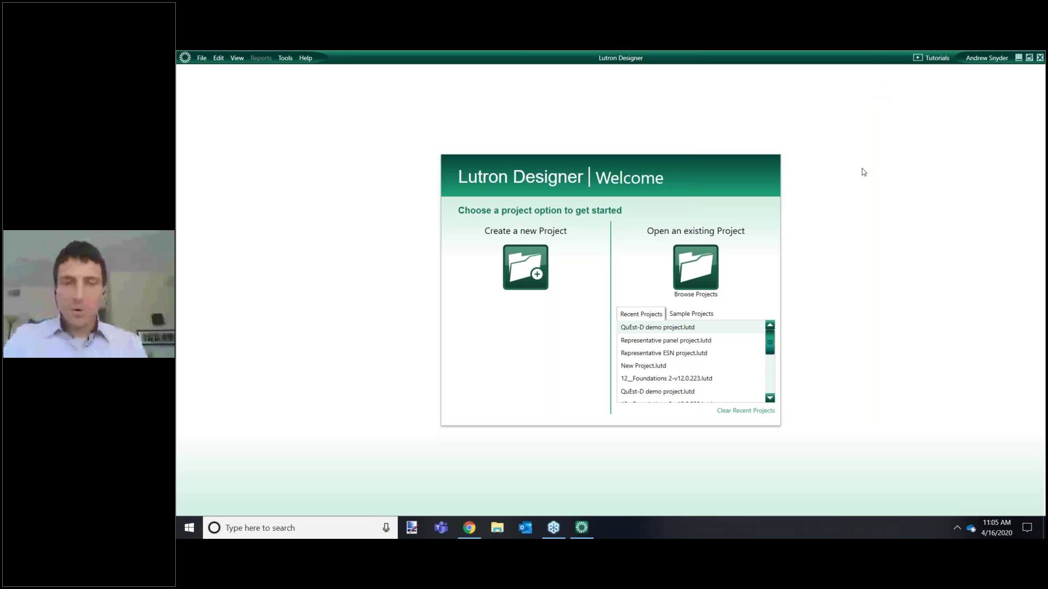
Switch to Chrome, load lutron.com/vivedesigner in a new tab to start the Lutron Designer installer download, and dismiss the download notice.
{"action": "left_click", "coordinate": [470, 528]}
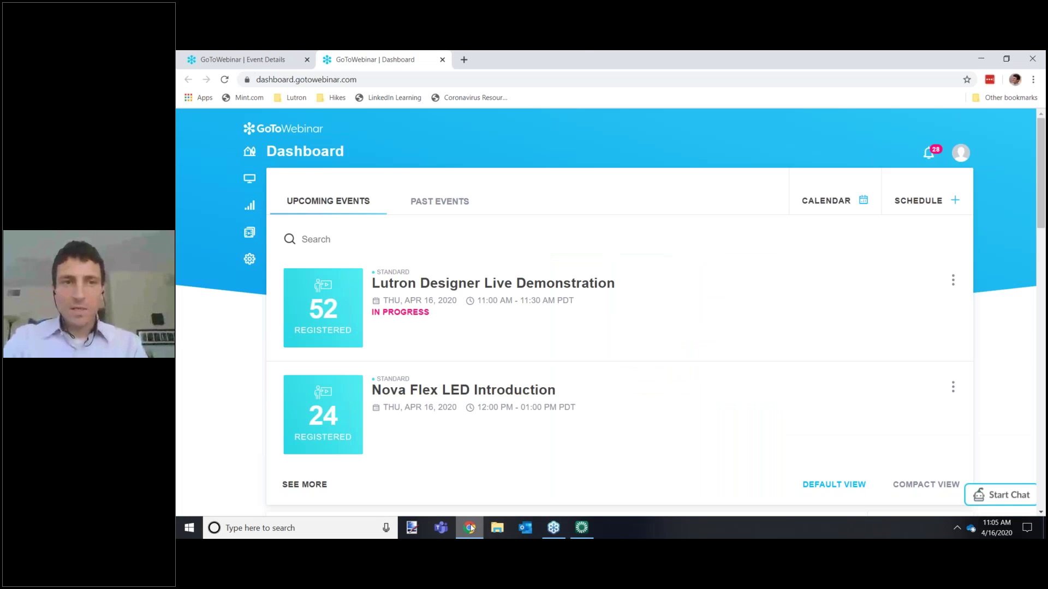
{"action": "key", "text": "ctrl+t"}
{"action": "type", "text": "lut"}
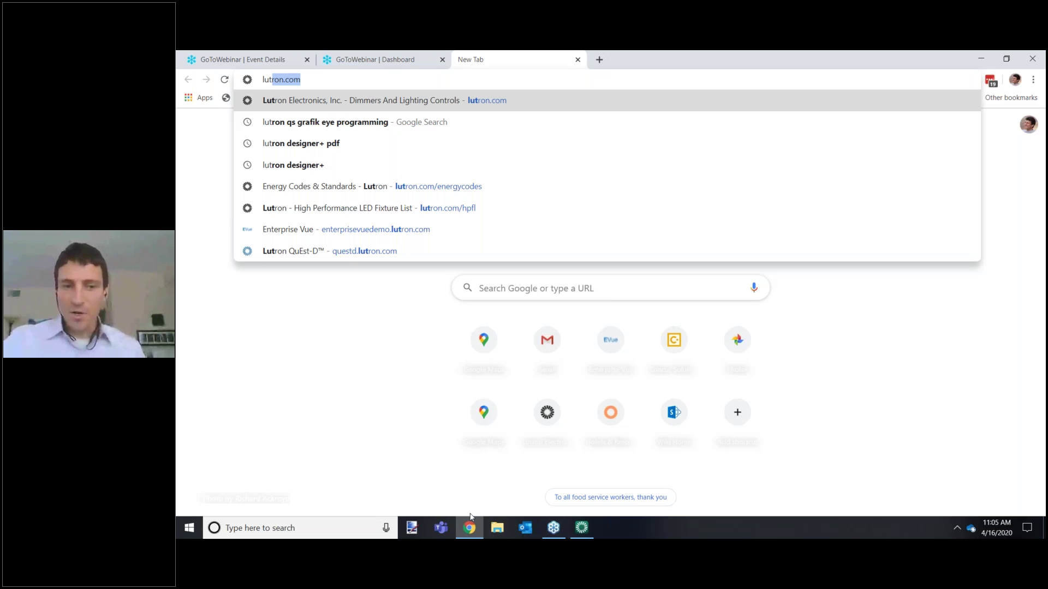
{"action": "type", "text": "ron.com/vived"}
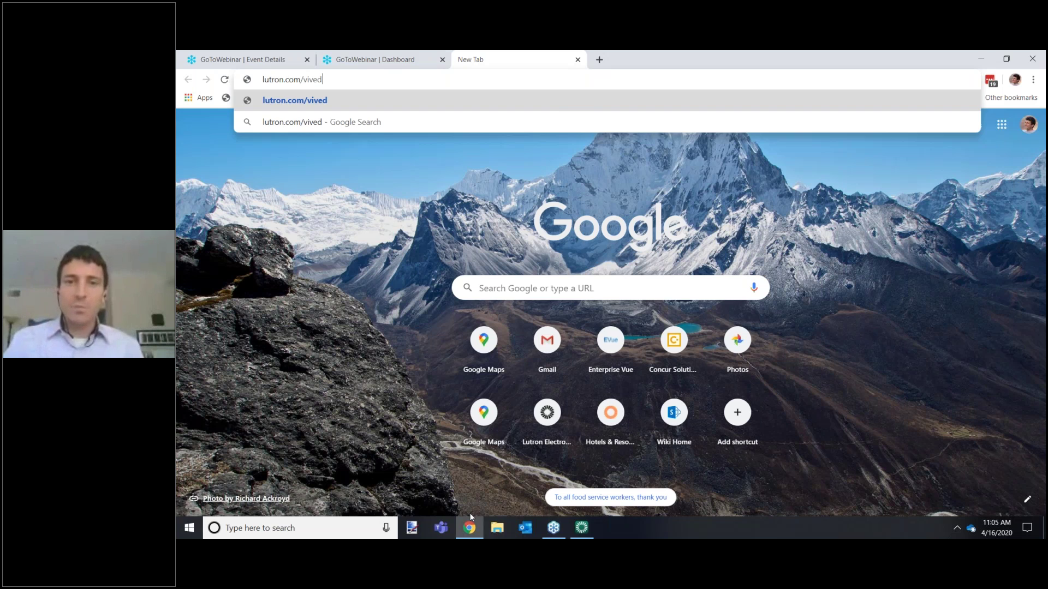
{"action": "key", "text": "Return"}
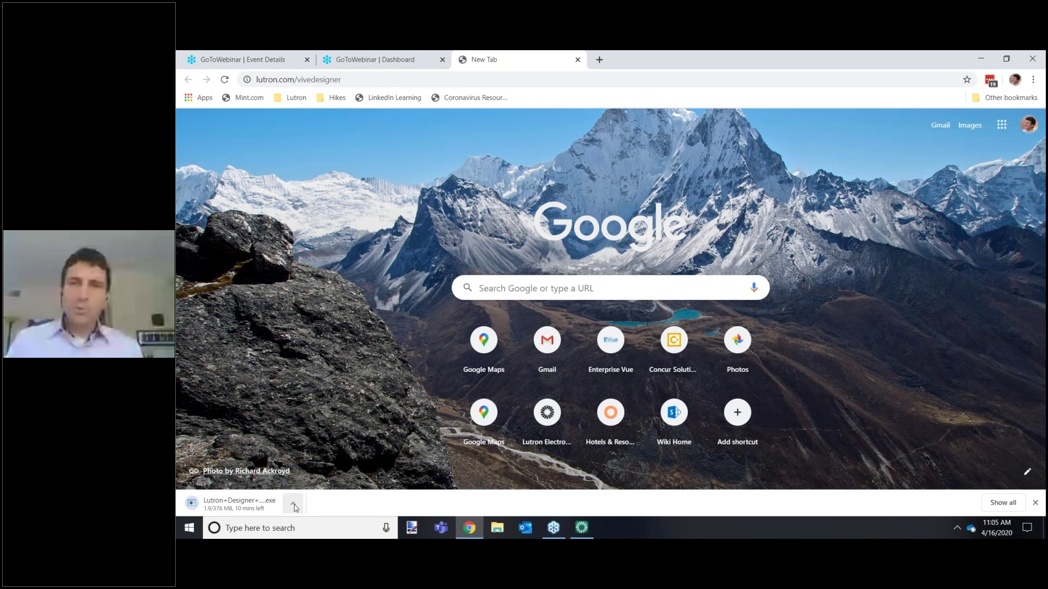
{"action": "left_click", "coordinate": [1034, 503]}
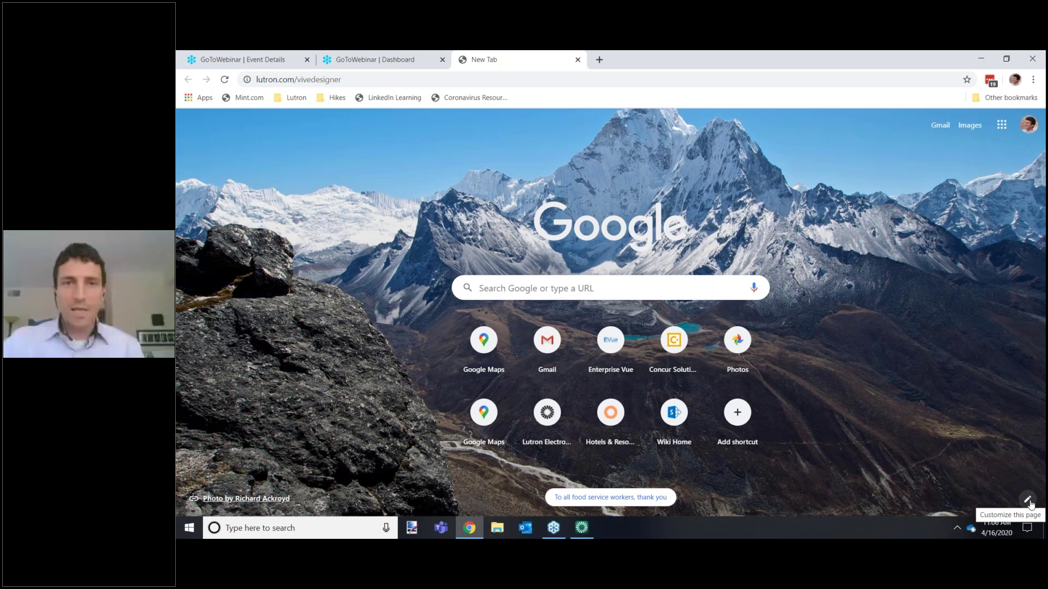
Switch back to Lutron Designer and create a new project, keeping the preset location and default setup options.
{"action": "left_click", "coordinate": [534, 81]}
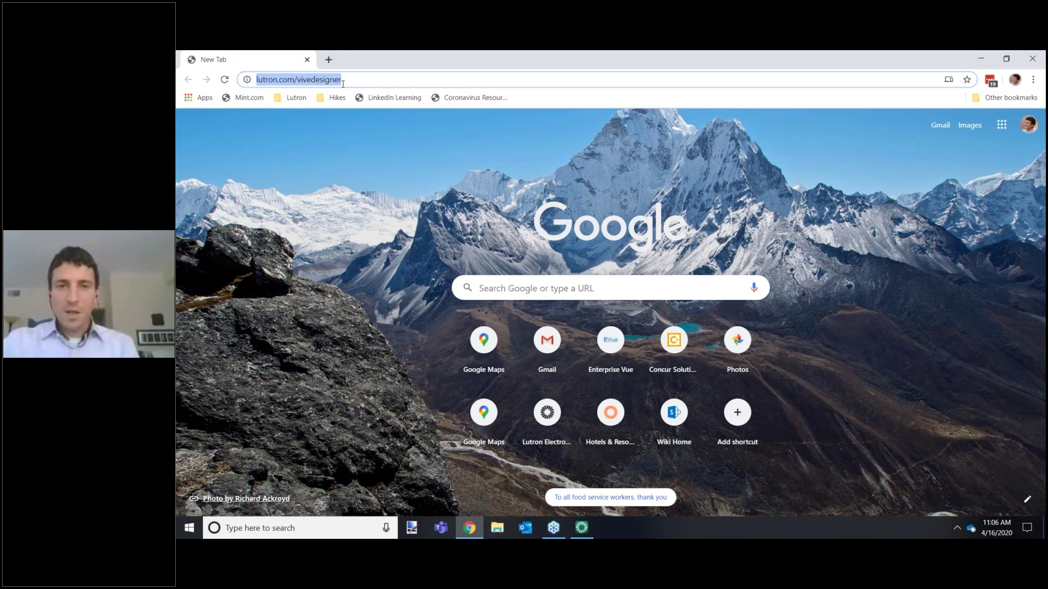
{"action": "left_click", "coordinate": [389, 125]}
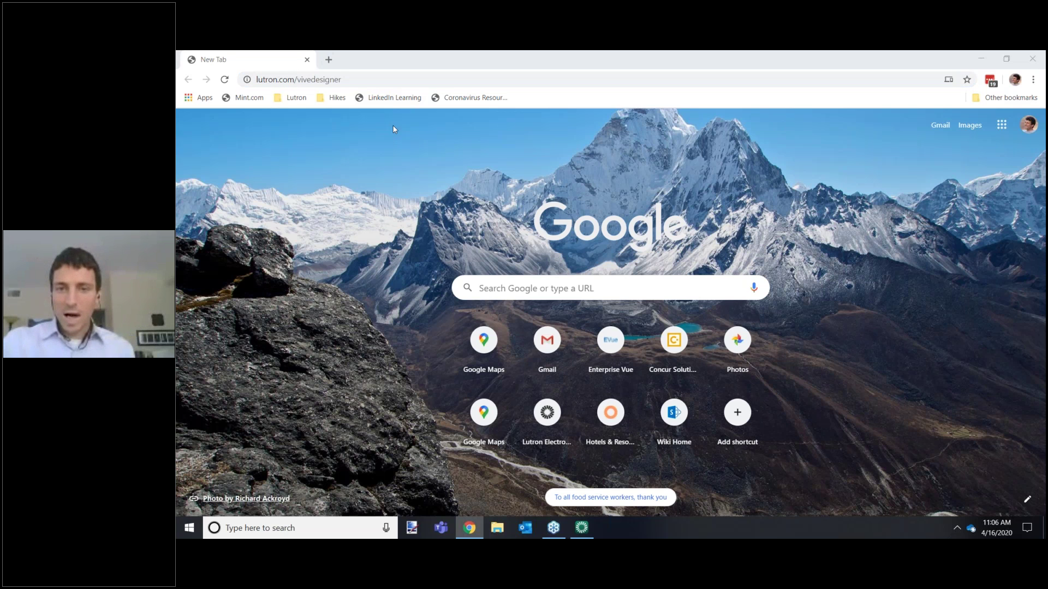
{"action": "key", "text": "alt+Tab"}
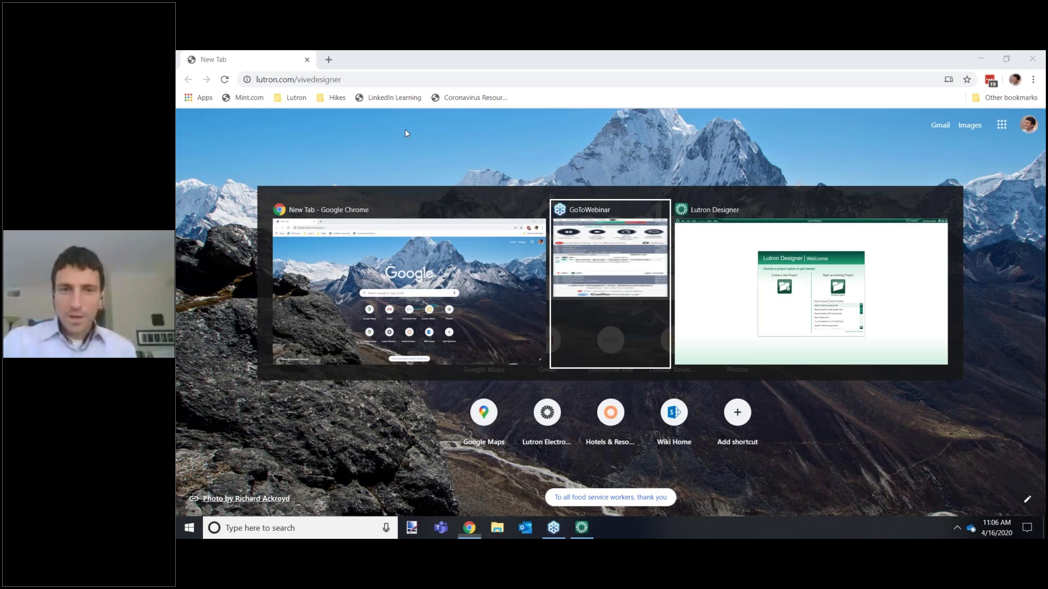
{"action": "key", "text": "alt+Tab"}
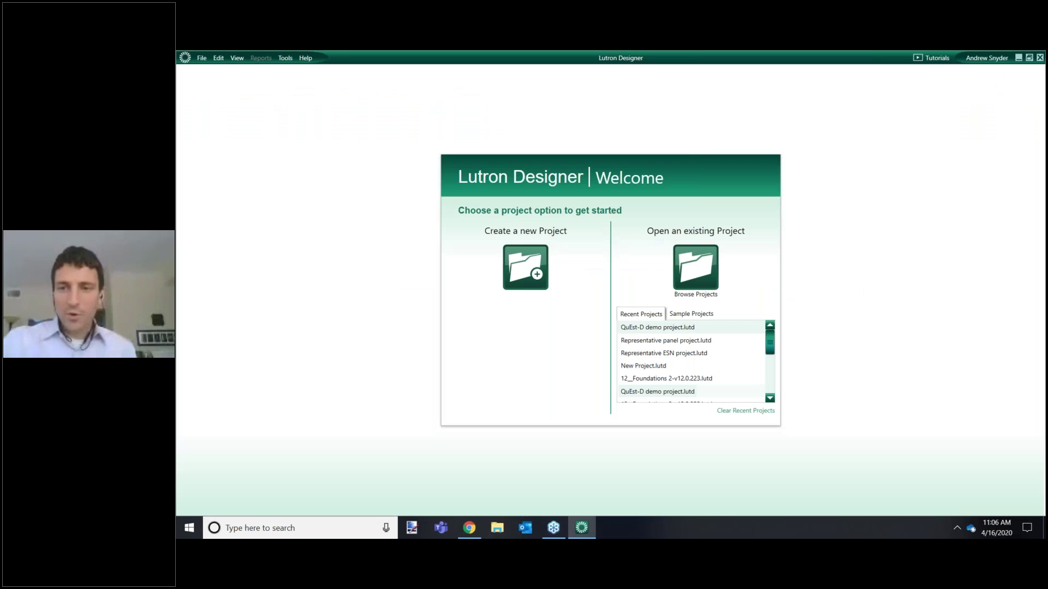
{"action": "left_click", "coordinate": [534, 277]}
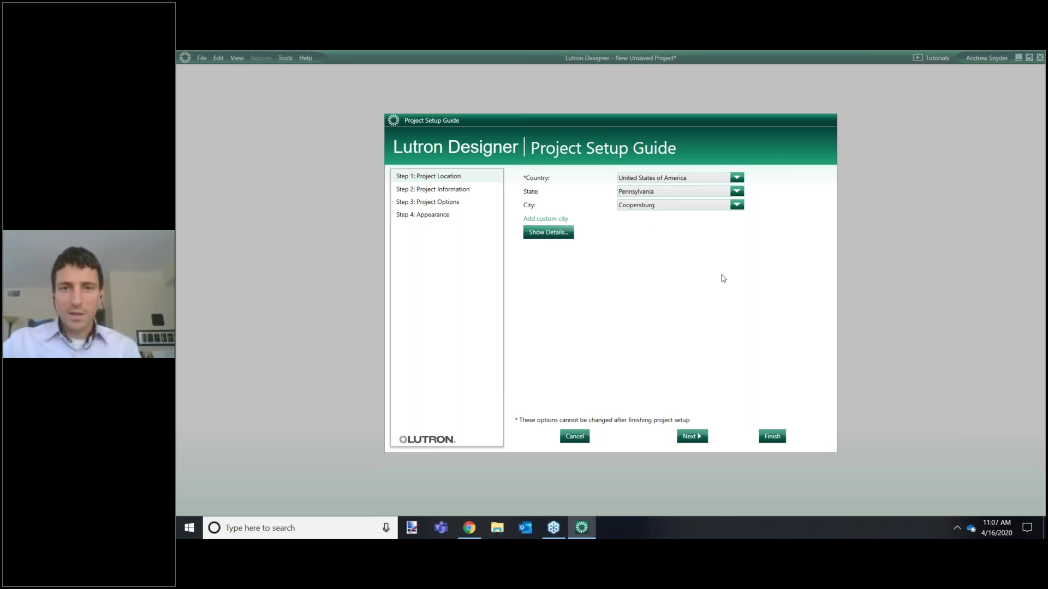
{"action": "left_click", "coordinate": [771, 436]}
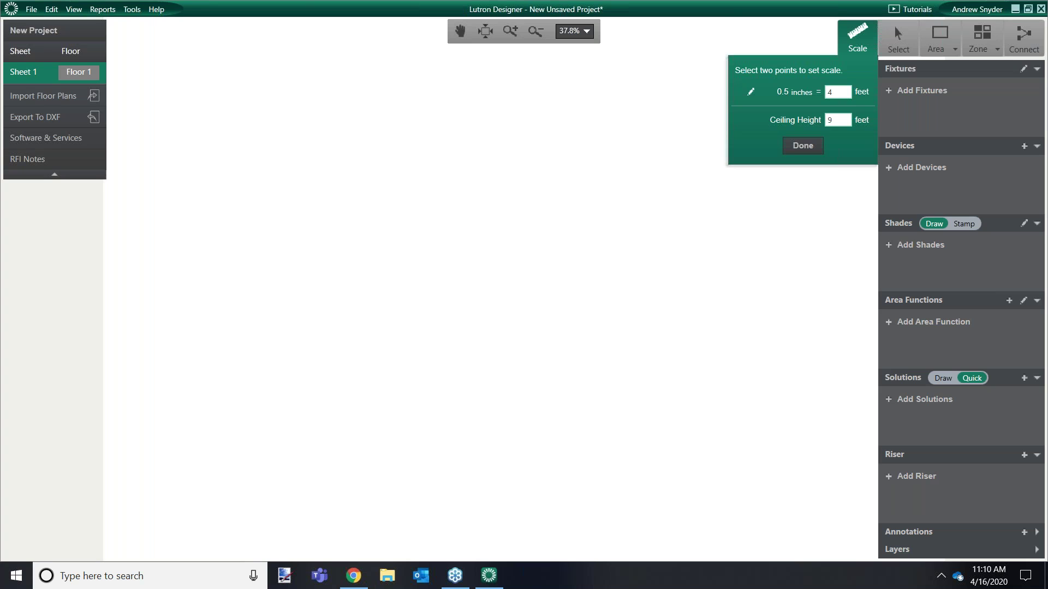
Import the floor plan Designer Exercise I_Floorplan.pdf from the 2019-12-04 Vive Training with AM Inc folder.
{"action": "left_click", "coordinate": [43, 97]}
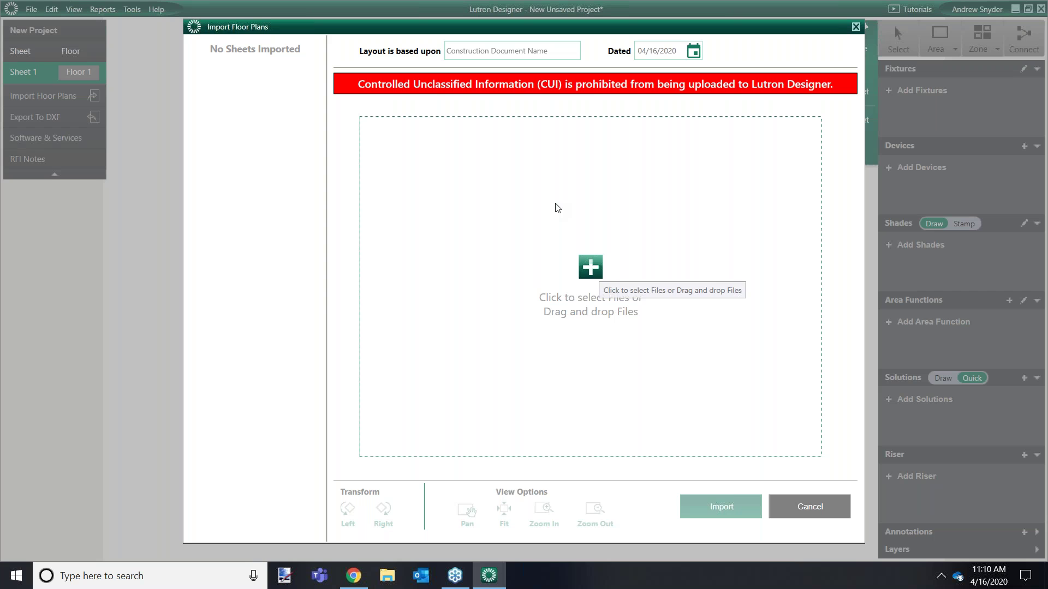
{"action": "left_click", "coordinate": [407, 241]}
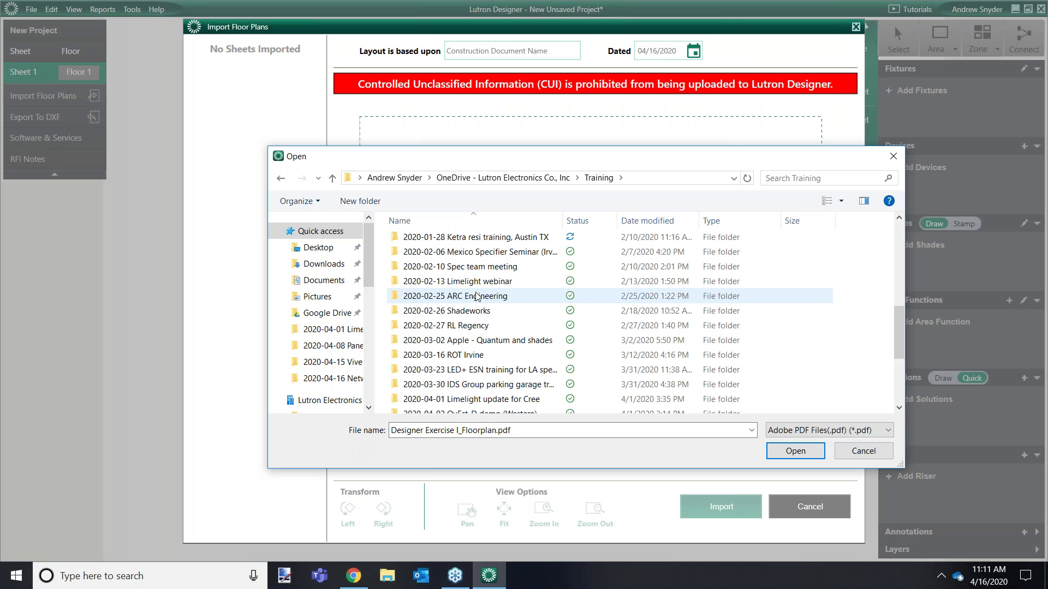
{"action": "scroll", "coordinate": [476, 298], "scroll_direction": "up", "scroll_amount": 2}
{"action": "double_click", "coordinate": [459, 250]}
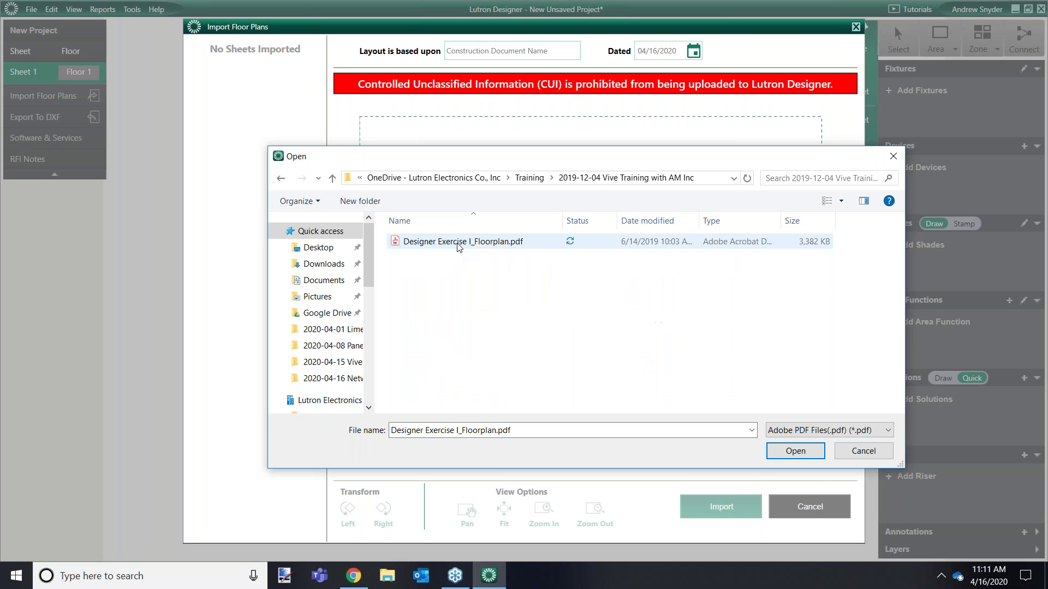
{"action": "double_click", "coordinate": [459, 244]}
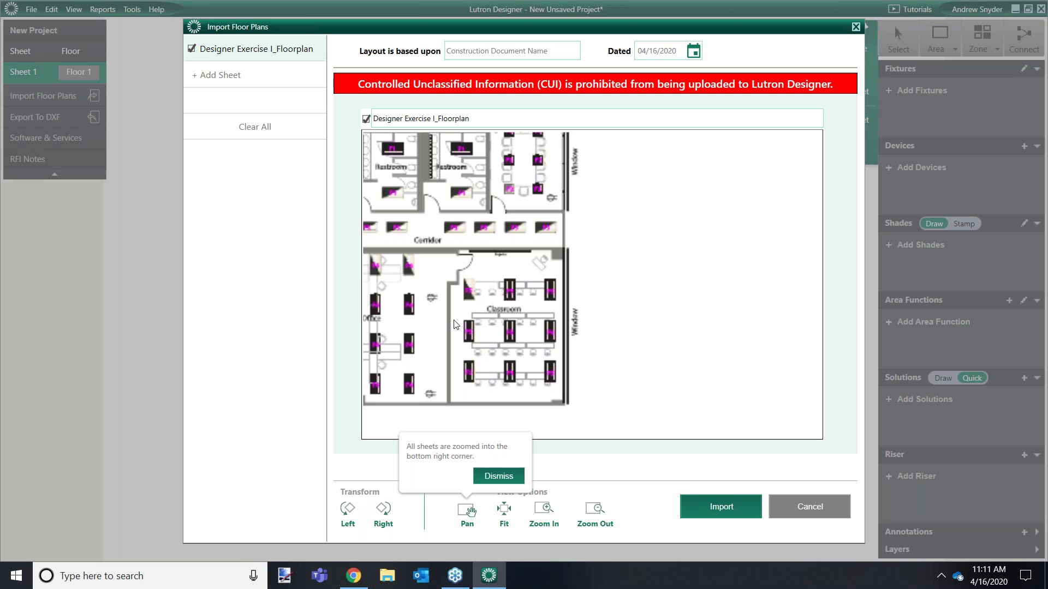
{"action": "left_click", "coordinate": [720, 507]}
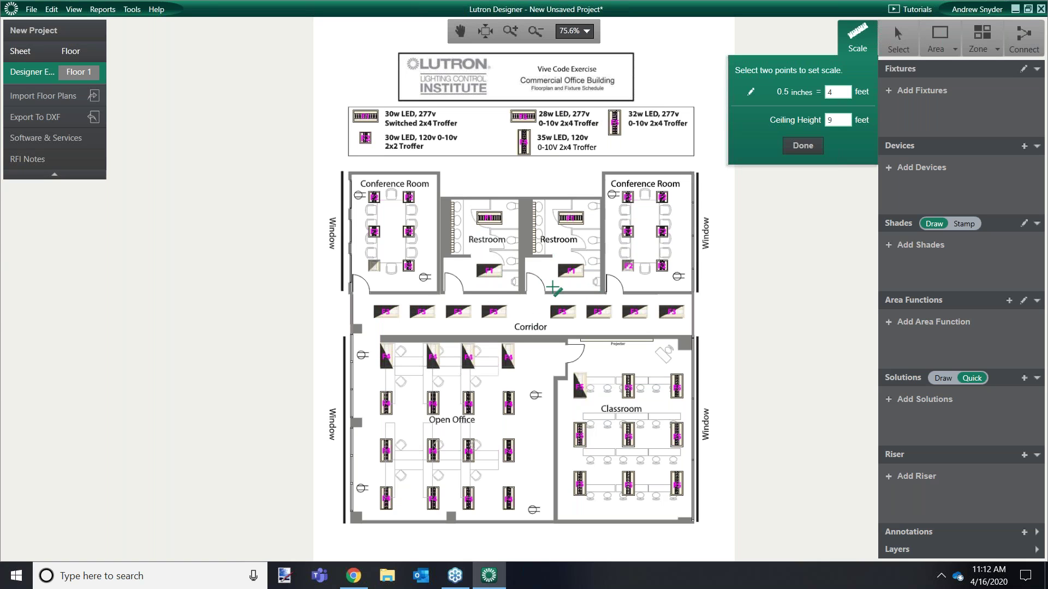
Calibrate the floor plan scale by marking both ends of the lower F1 fixture's long edge in the restroom as 4 feet.
{"action": "scroll", "coordinate": [556, 256], "scroll_direction": "up", "scroll_amount": 1}
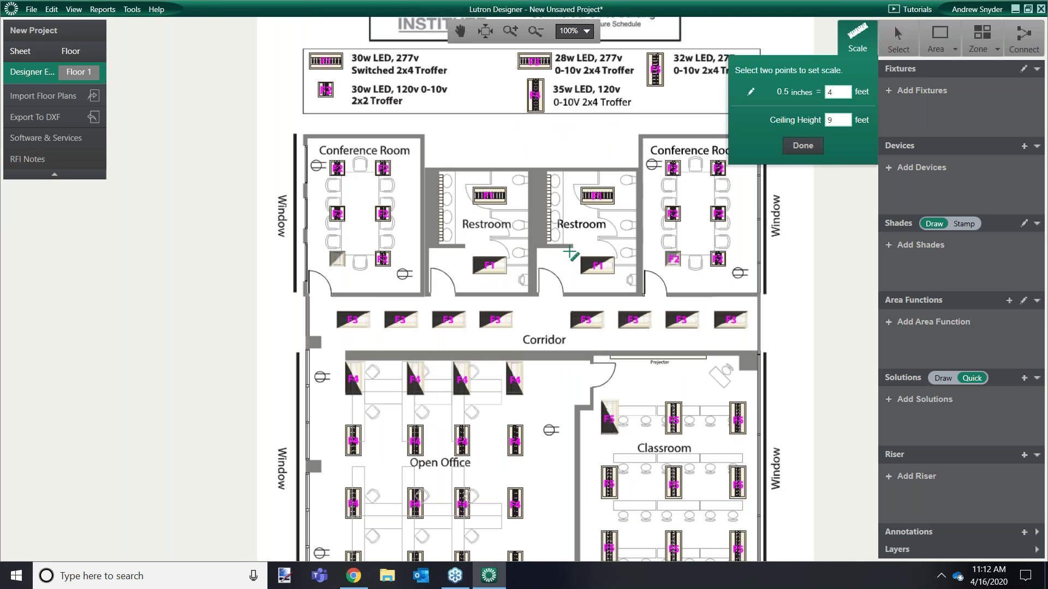
{"action": "key", "text": "Escape"}
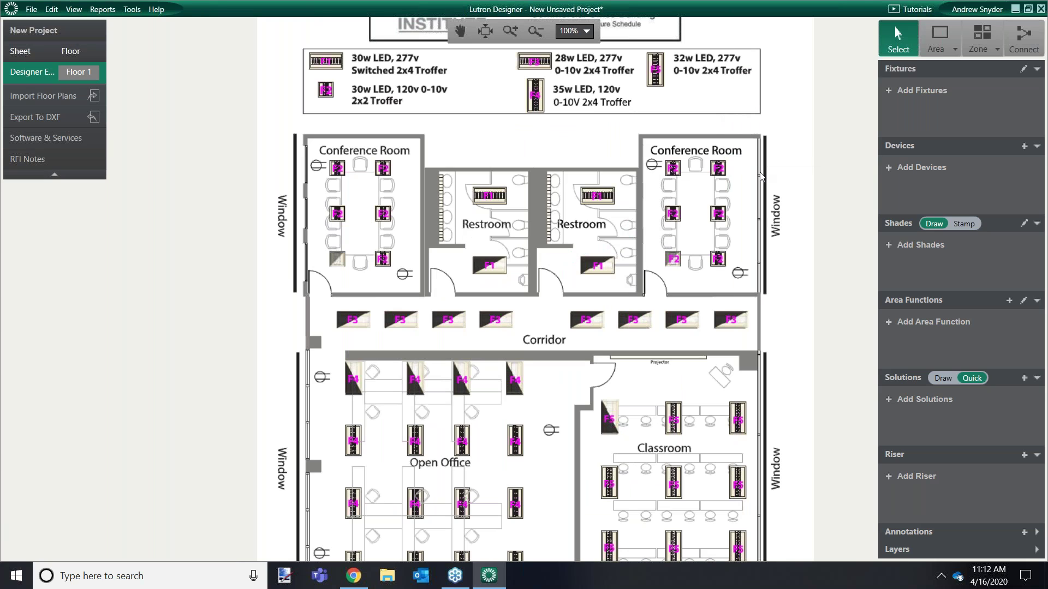
{"action": "right_click", "coordinate": [600, 219]}
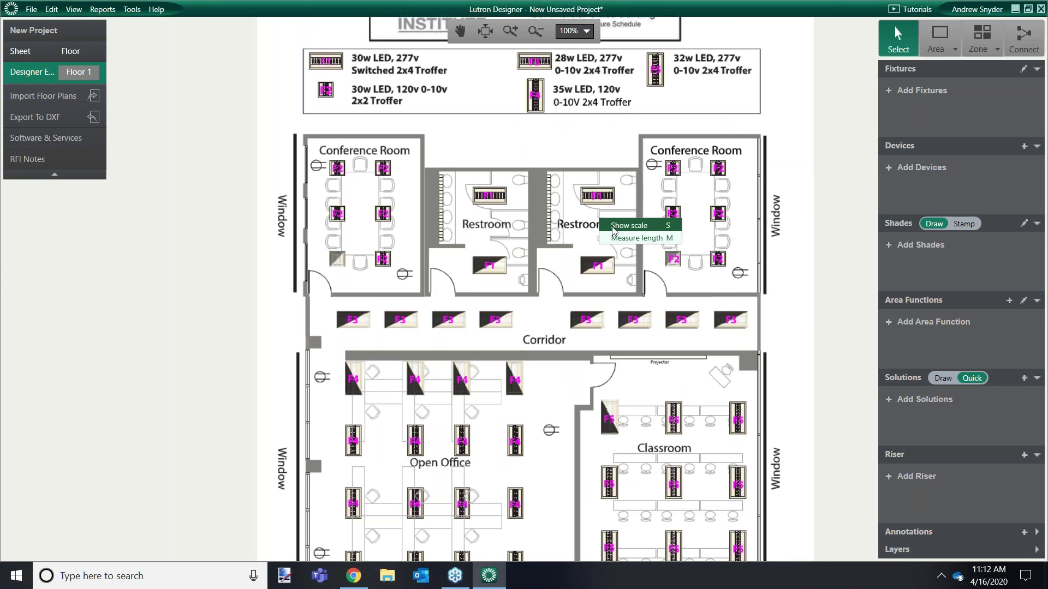
{"action": "left_click", "coordinate": [613, 226]}
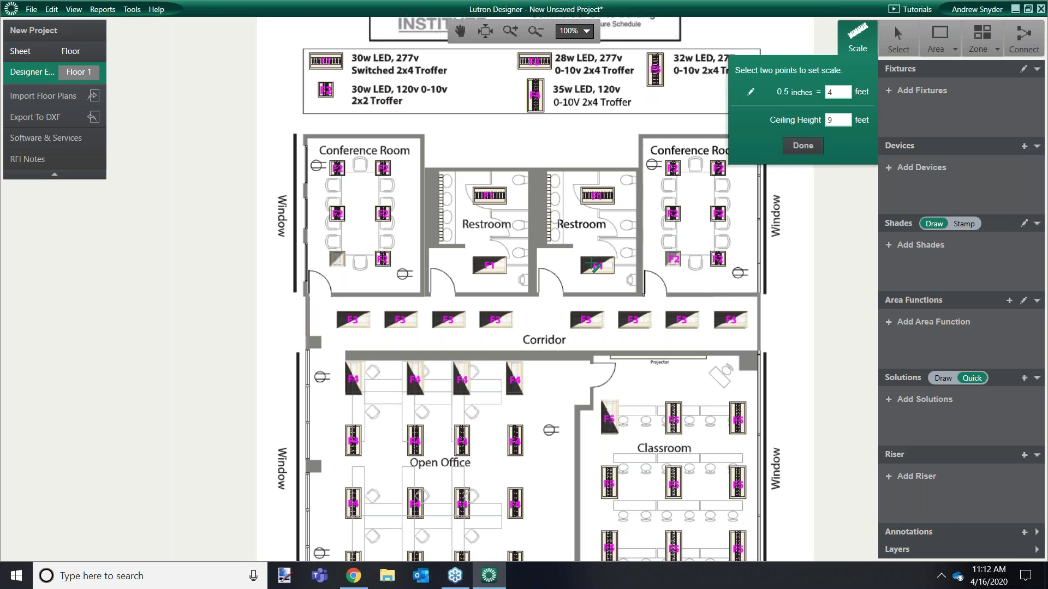
{"action": "scroll", "coordinate": [590, 265], "scroll_direction": "up", "scroll_amount": 1}
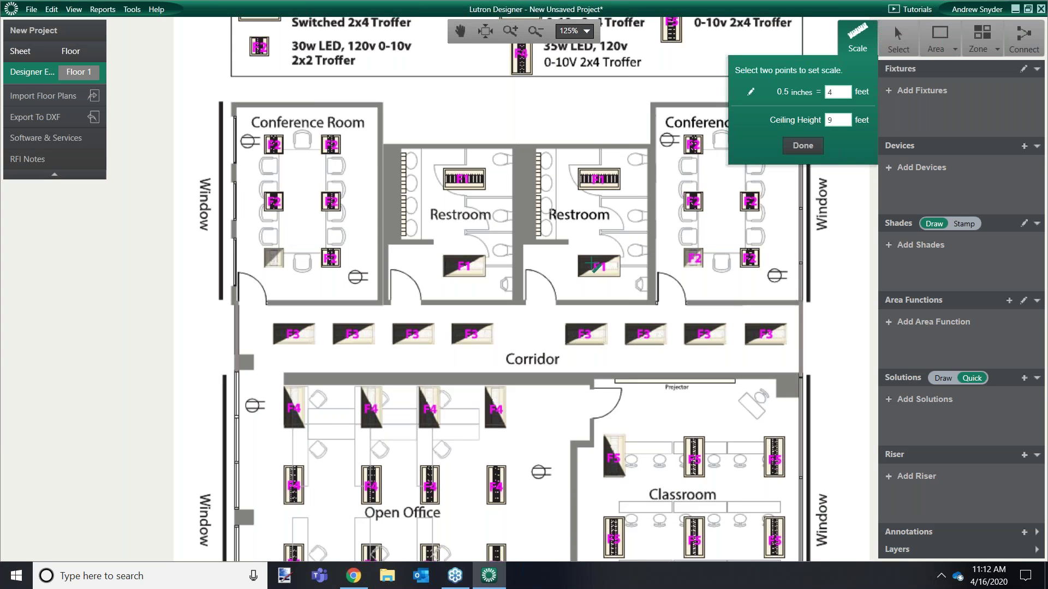
{"action": "scroll", "coordinate": [591, 264], "scroll_direction": "up", "scroll_amount": 3}
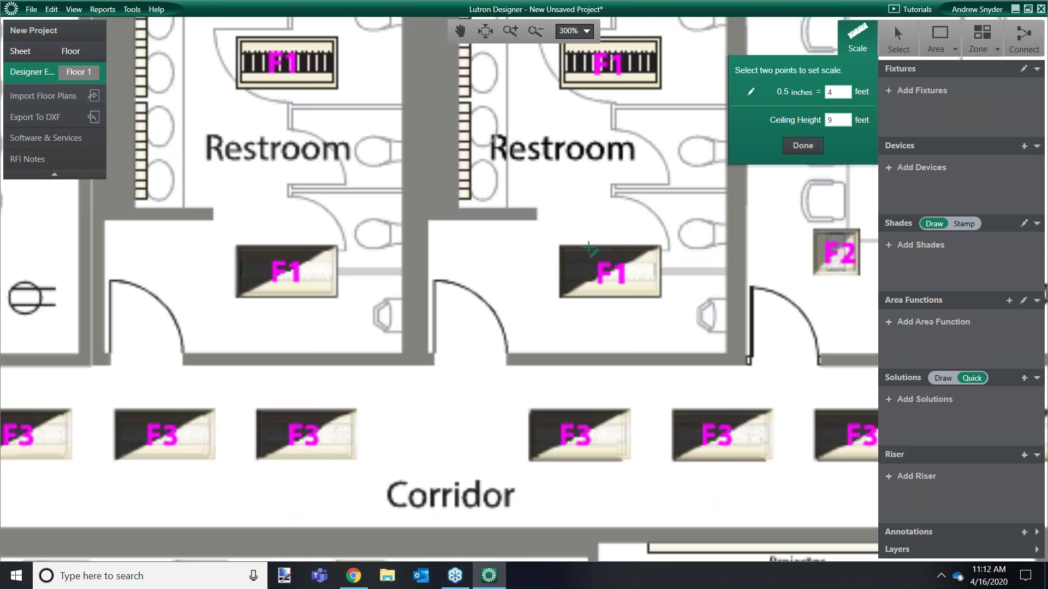
{"action": "left_click", "coordinate": [560, 248]}
{"action": "left_click", "coordinate": [659, 247]}
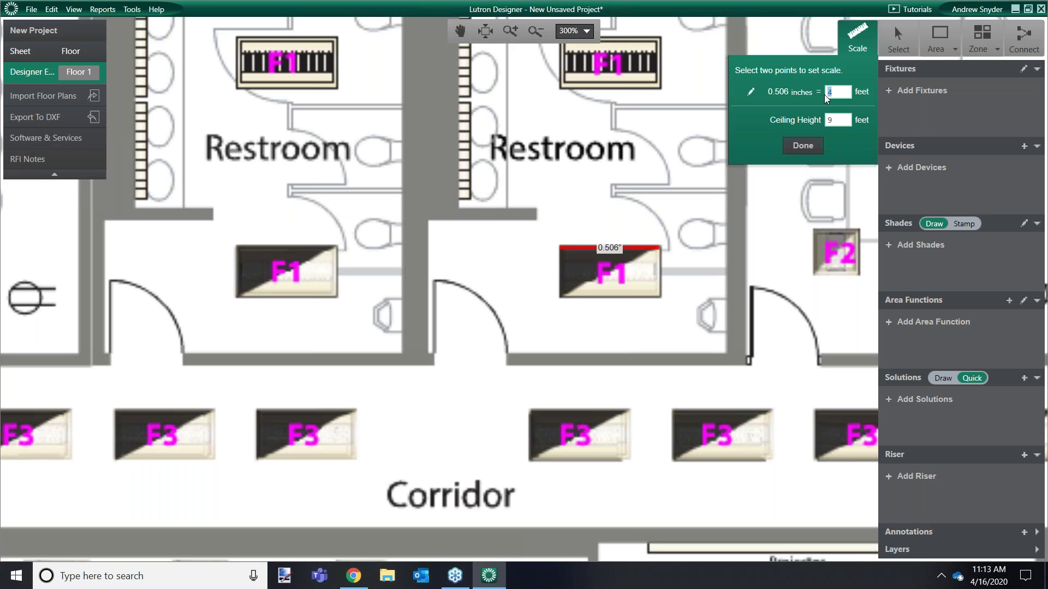
{"action": "left_click", "coordinate": [803, 146]}
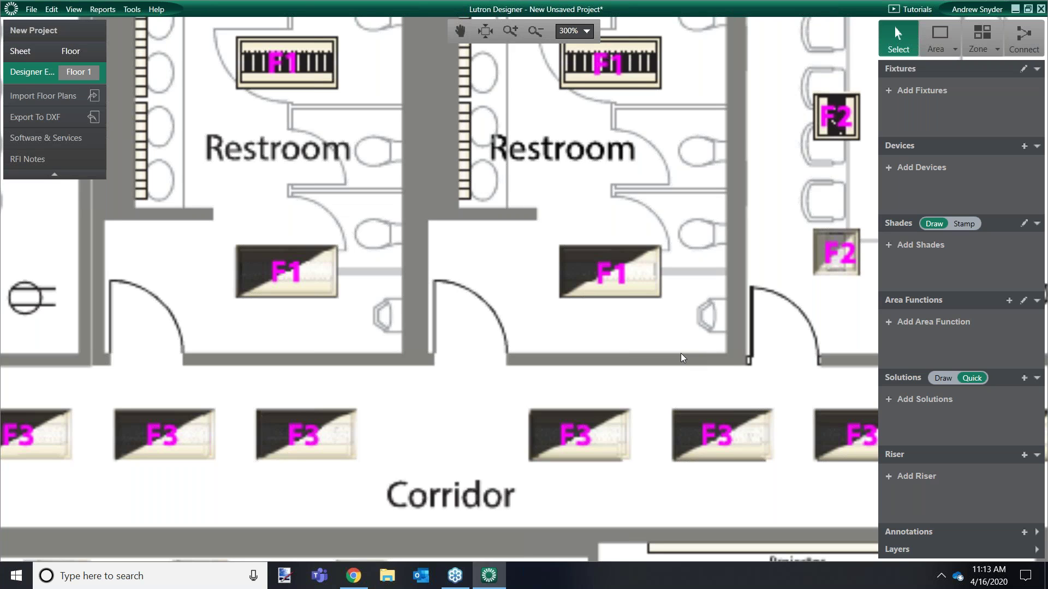
Review the ceiling height in the floor plan's scale settings.
{"action": "right_click", "coordinate": [724, 177]}
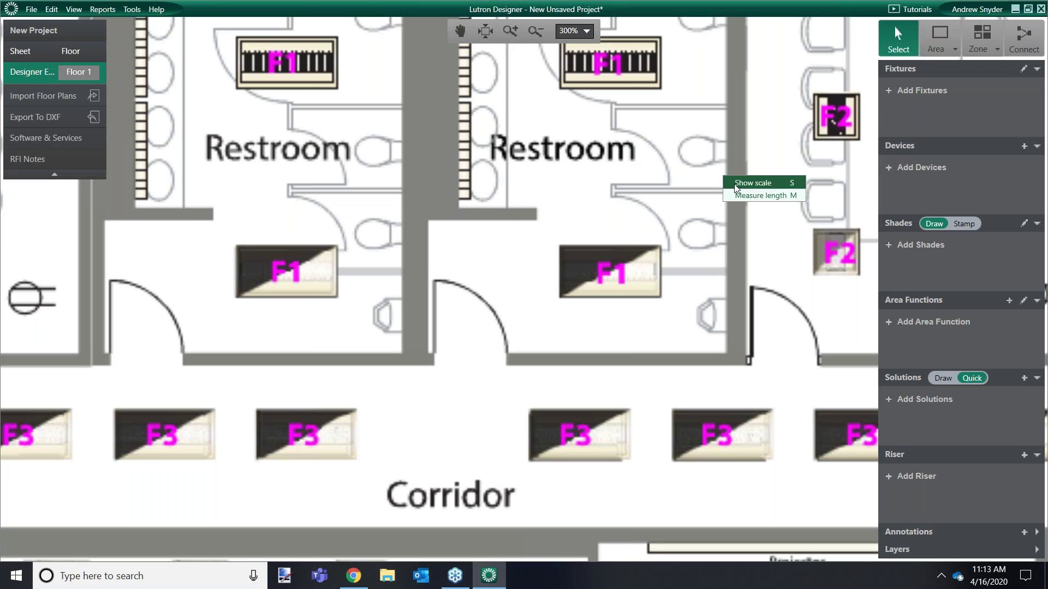
{"action": "left_click", "coordinate": [752, 184]}
{"action": "left_click", "coordinate": [828, 120]}
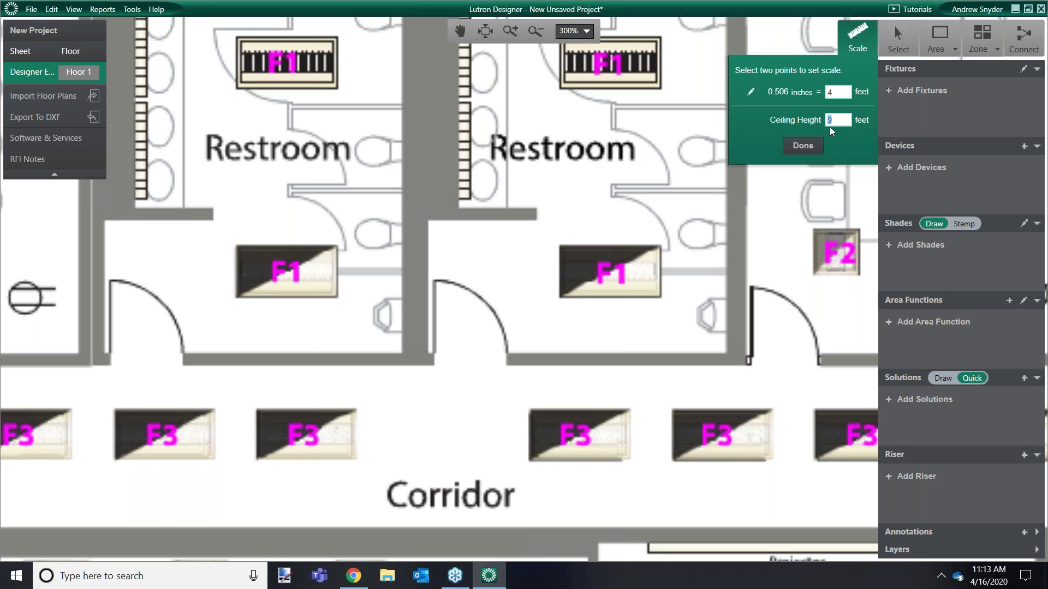
{"action": "left_click", "coordinate": [805, 143]}
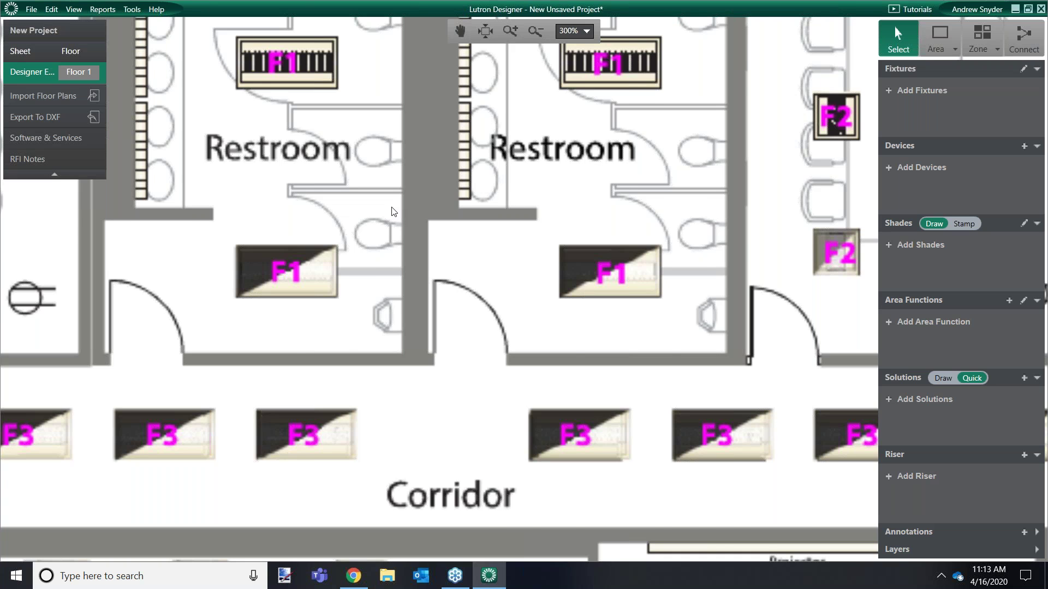
Add a custom fixture named F1 to the system fixtures, keeping the plan's fixture schedule in view.
{"action": "scroll", "coordinate": [393, 212], "scroll_direction": "down", "scroll_amount": 2}
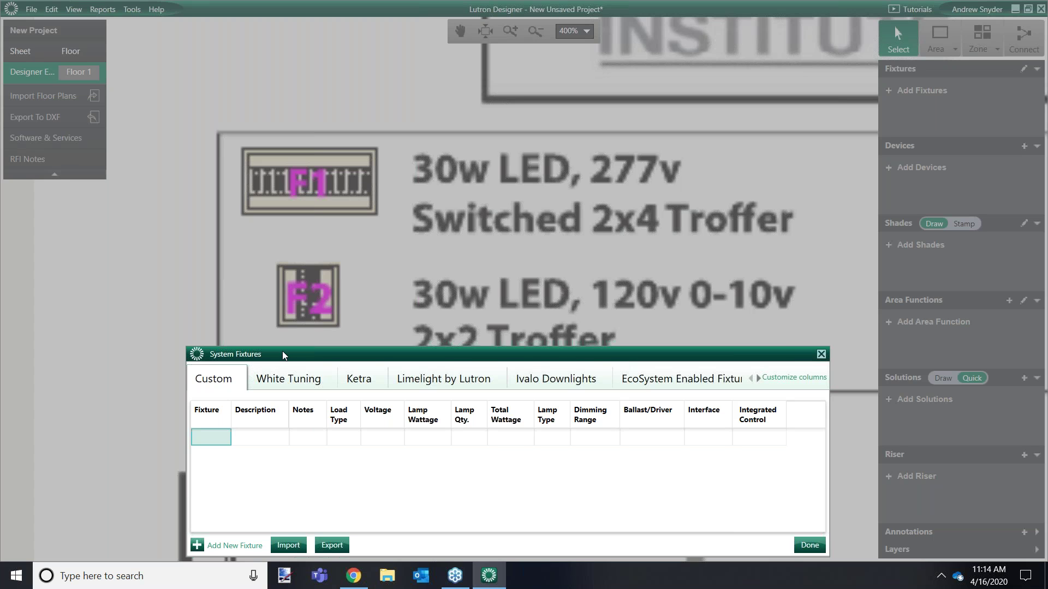
{"action": "left_click_drag", "start_coordinate": [283, 352], "coordinate": [283, 339]}
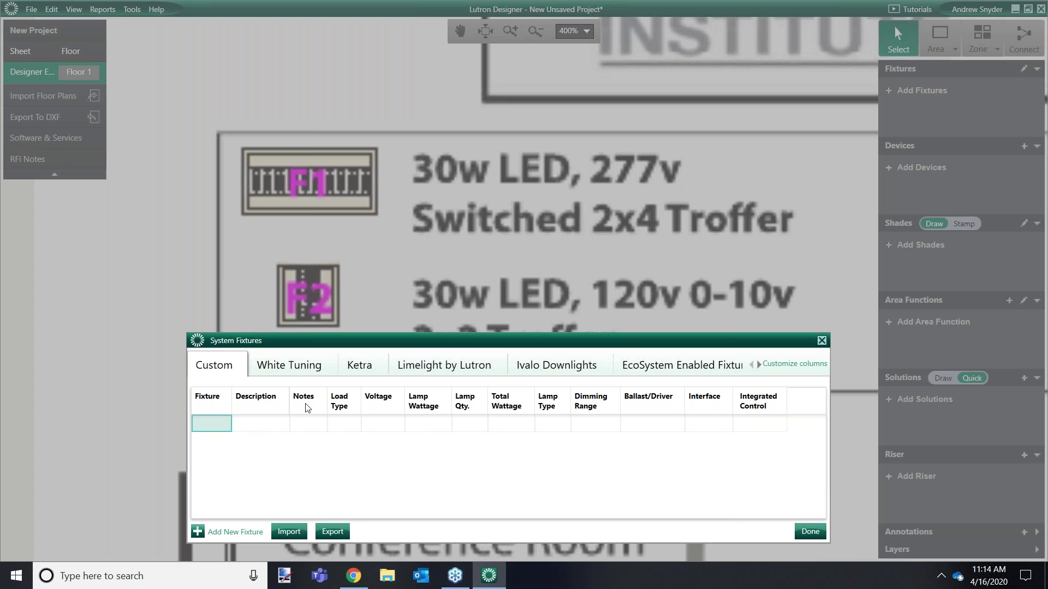
{"action": "type", "text": "F1"}
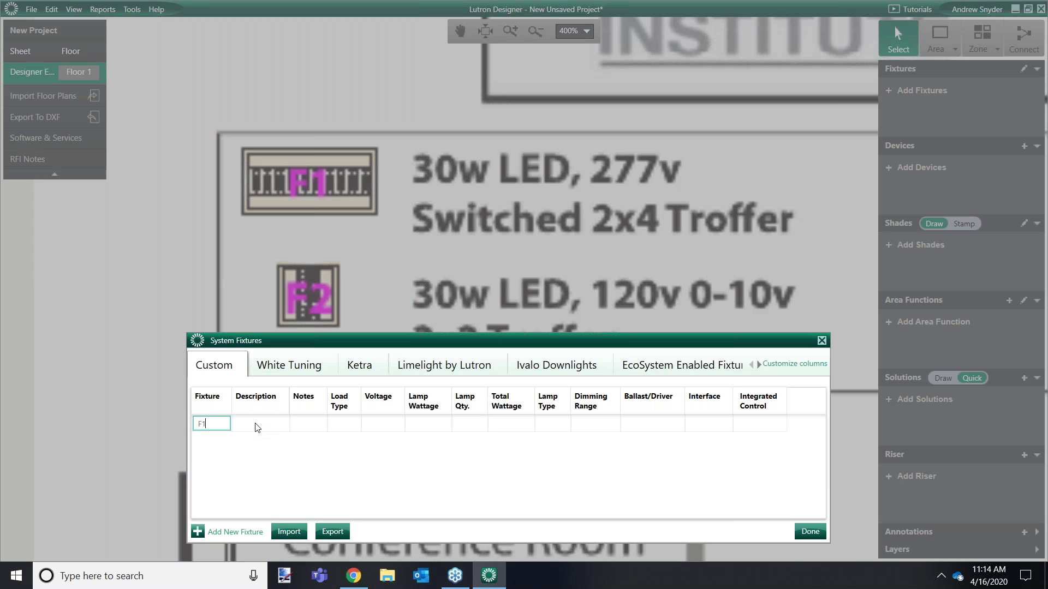
{"action": "left_click", "coordinate": [257, 427]}
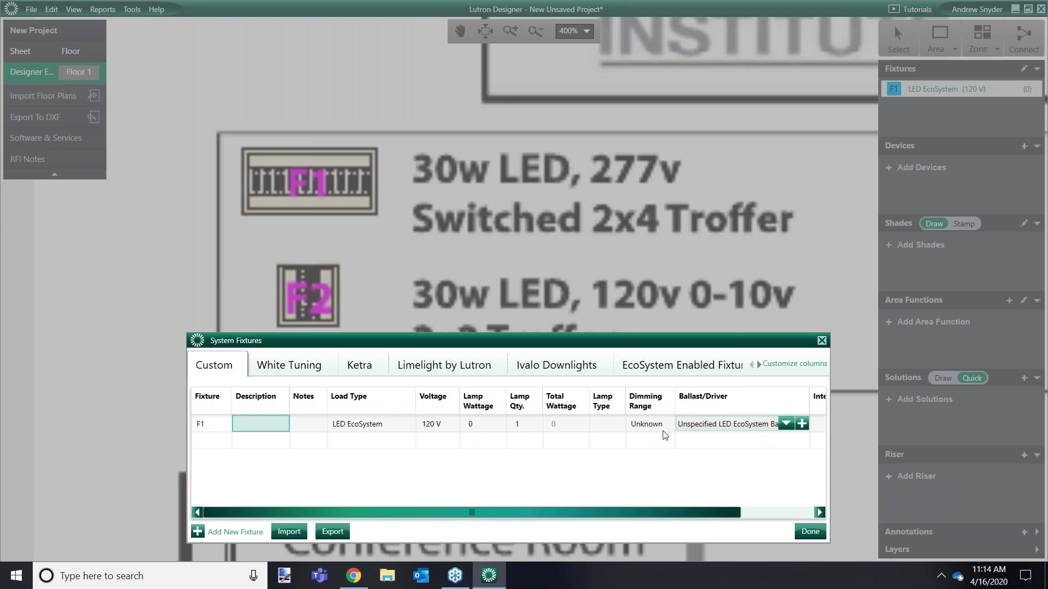
Define fixture F1 as an LED Switched load at 277 V with a lamp wattage of 30, and finish editing the system fixtures.
{"action": "left_click", "coordinate": [403, 430]}
{"action": "left_click", "coordinate": [398, 424]}
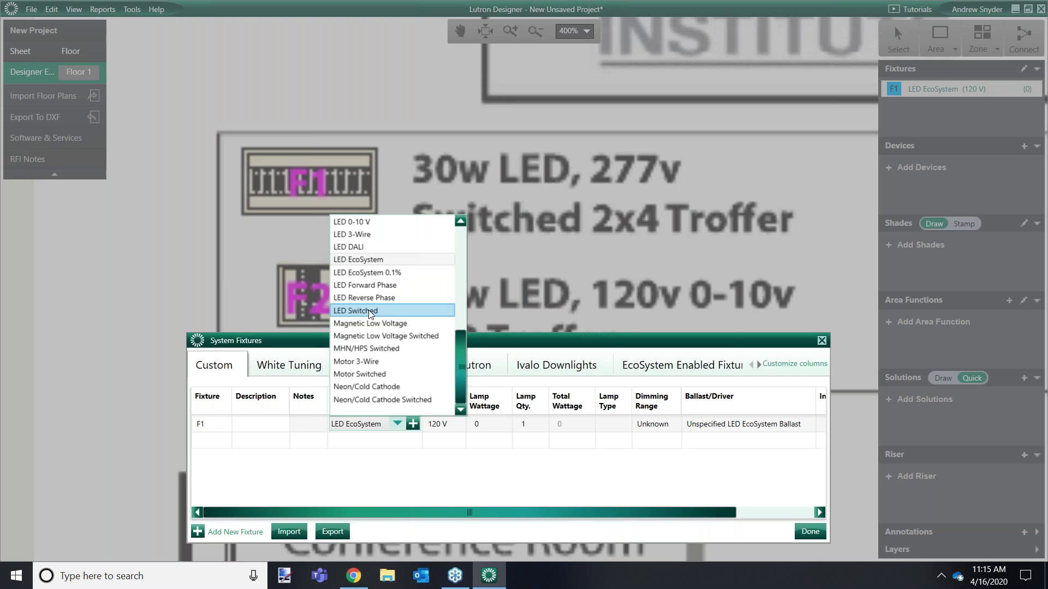
{"action": "left_click", "coordinate": [369, 310]}
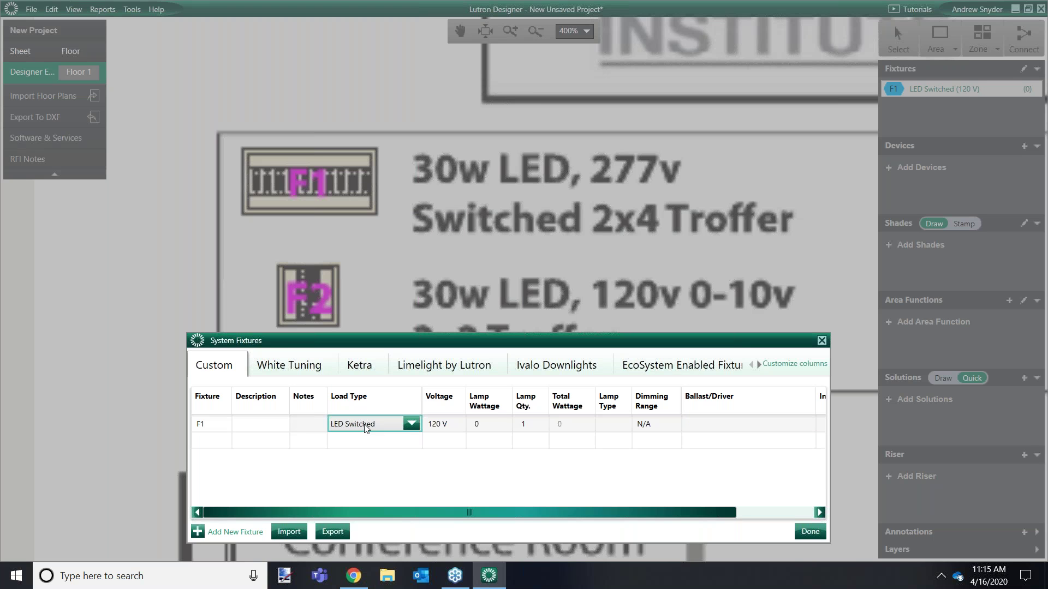
{"action": "left_click", "coordinate": [442, 425]}
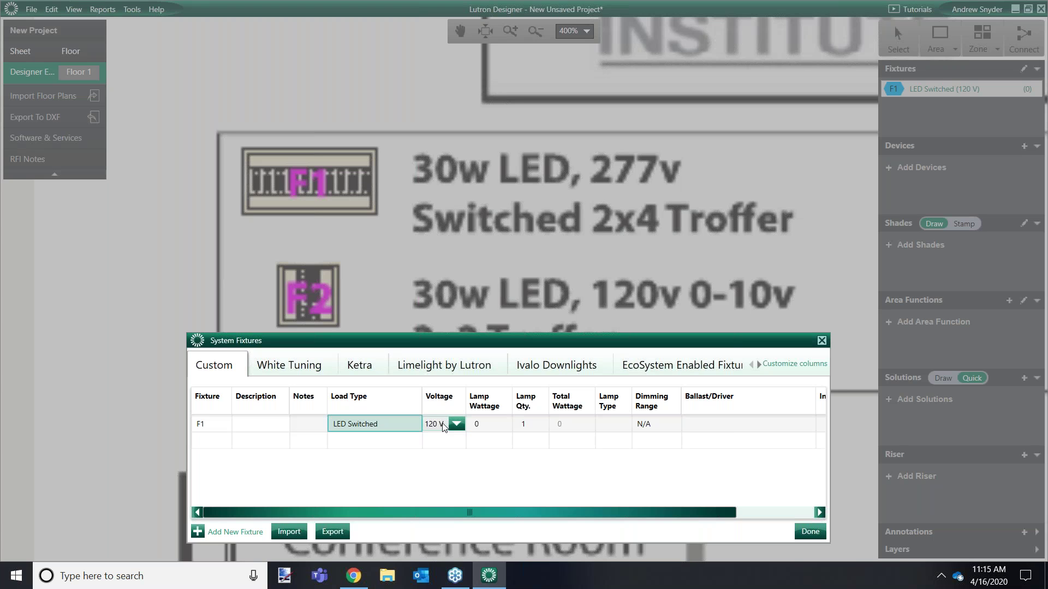
{"action": "left_click", "coordinate": [443, 426]}
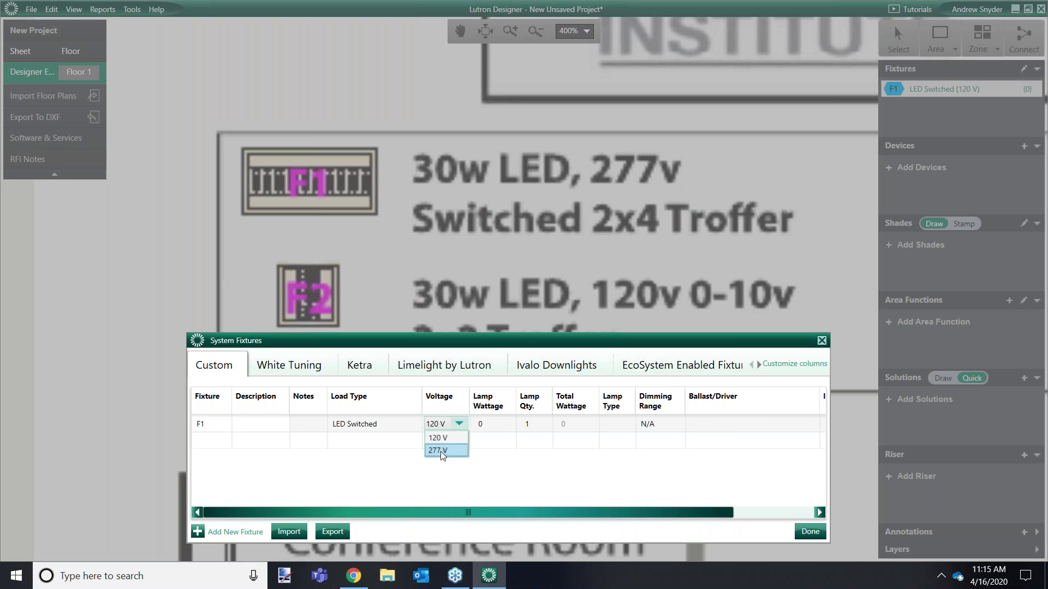
{"action": "left_click", "coordinate": [494, 427]}
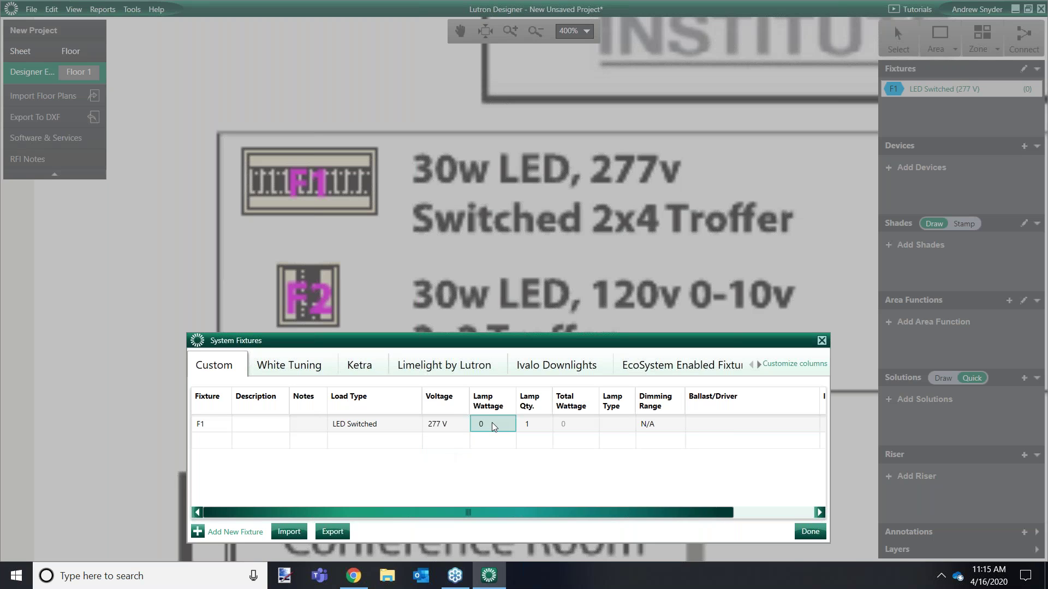
{"action": "type", "text": "30"}
{"action": "key", "text": "Tab"}
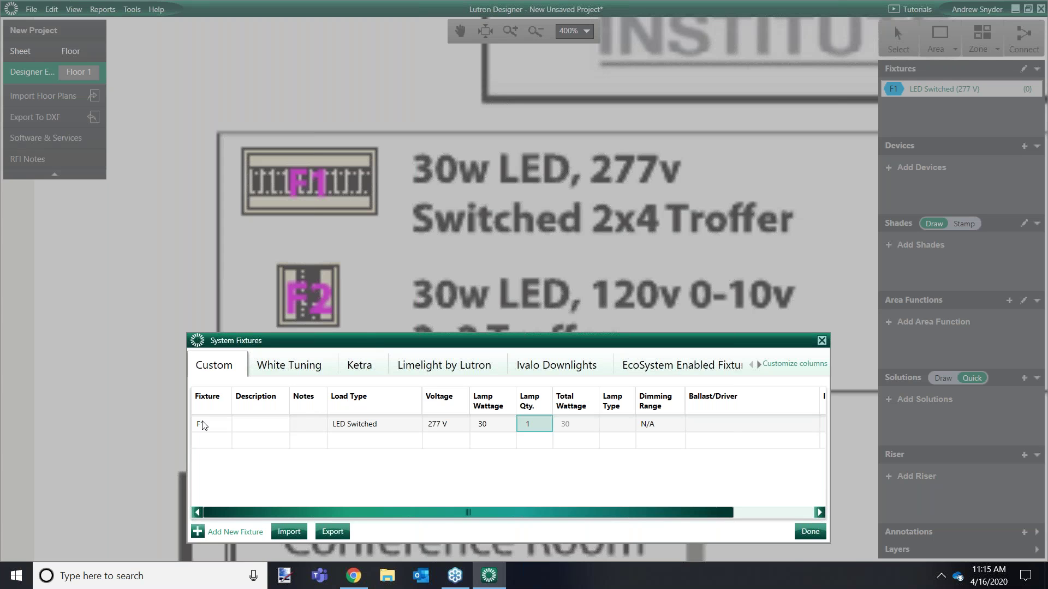
{"action": "left_click", "coordinate": [808, 533]}
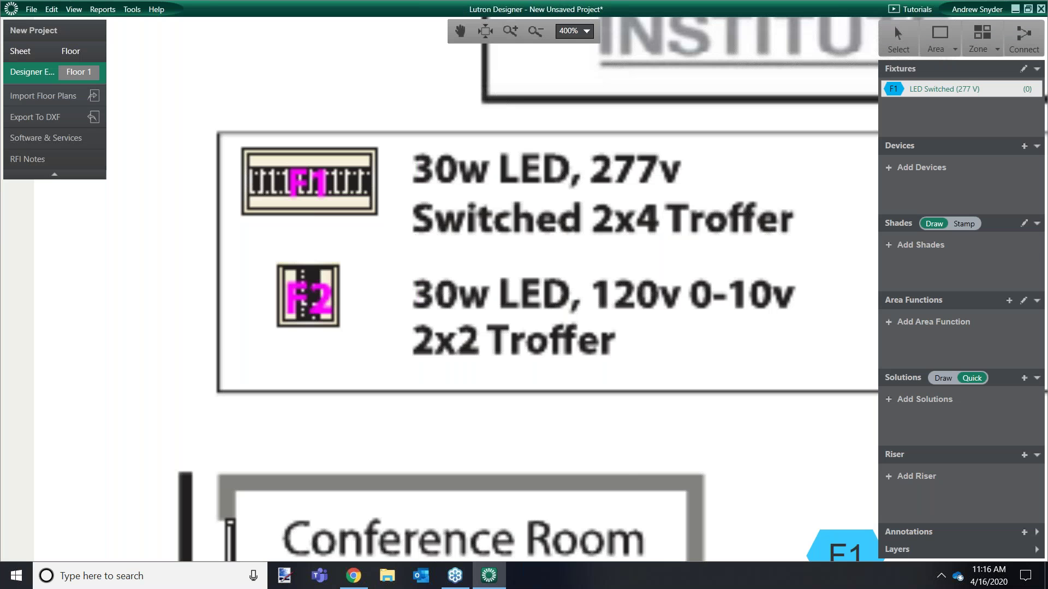
Draw a rectangular area around the restroom beside the window-side conference room, including its F1 fixtures, and name it Restroom 1.
{"action": "scroll", "coordinate": [737, 396], "scroll_direction": "down", "scroll_amount": 4}
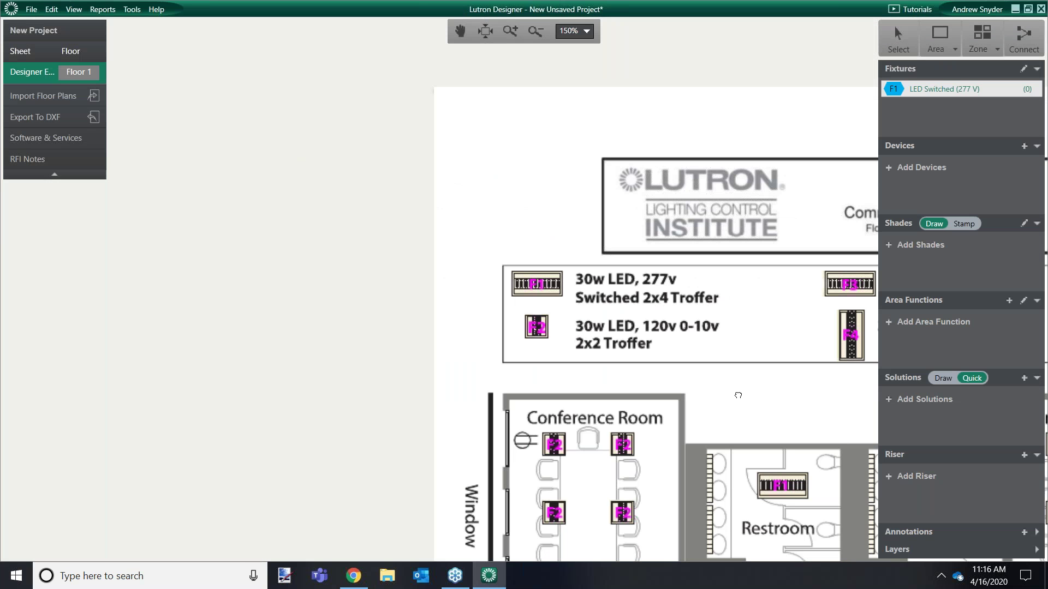
{"action": "middle_click_drag", "start_coordinate": [738, 395], "coordinate": [411, 247]}
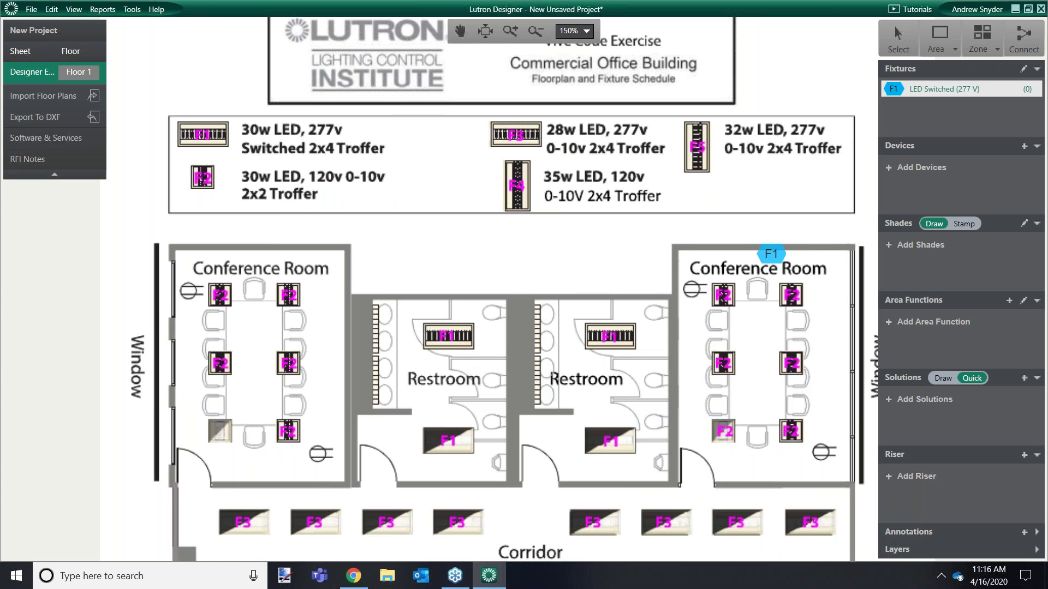
{"action": "left_click", "coordinate": [934, 34]}
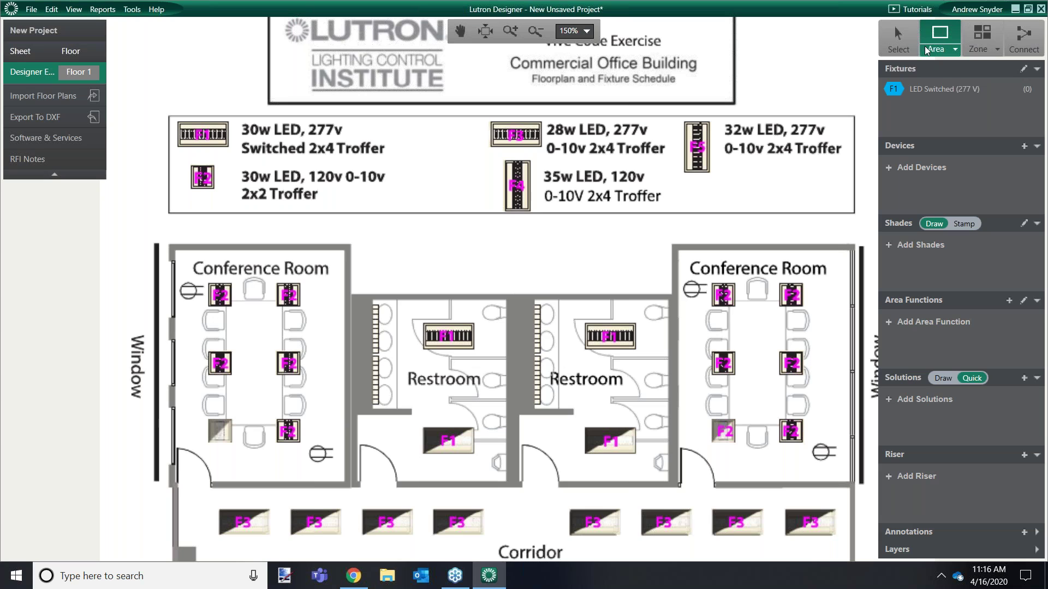
{"action": "left_click", "coordinate": [940, 50]}
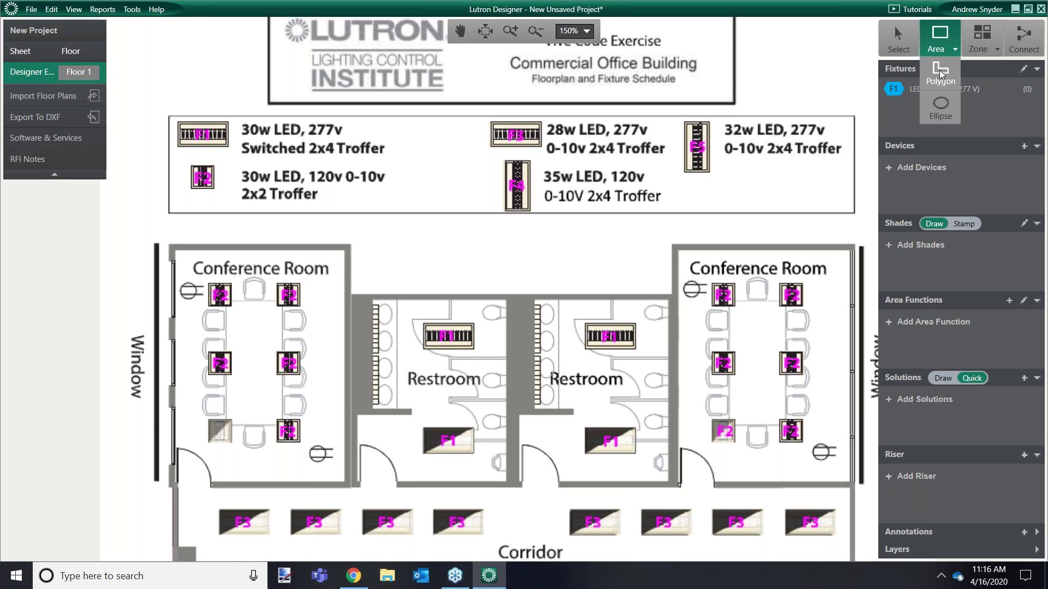
{"action": "left_click", "coordinate": [943, 34]}
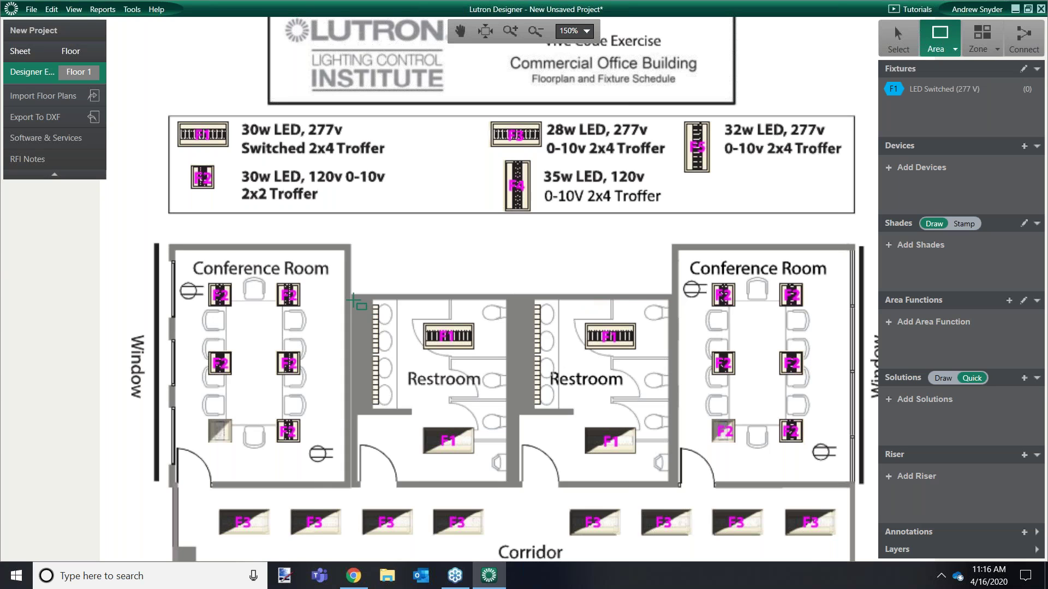
{"action": "left_click_drag", "start_coordinate": [353, 301], "coordinate": [511, 484]}
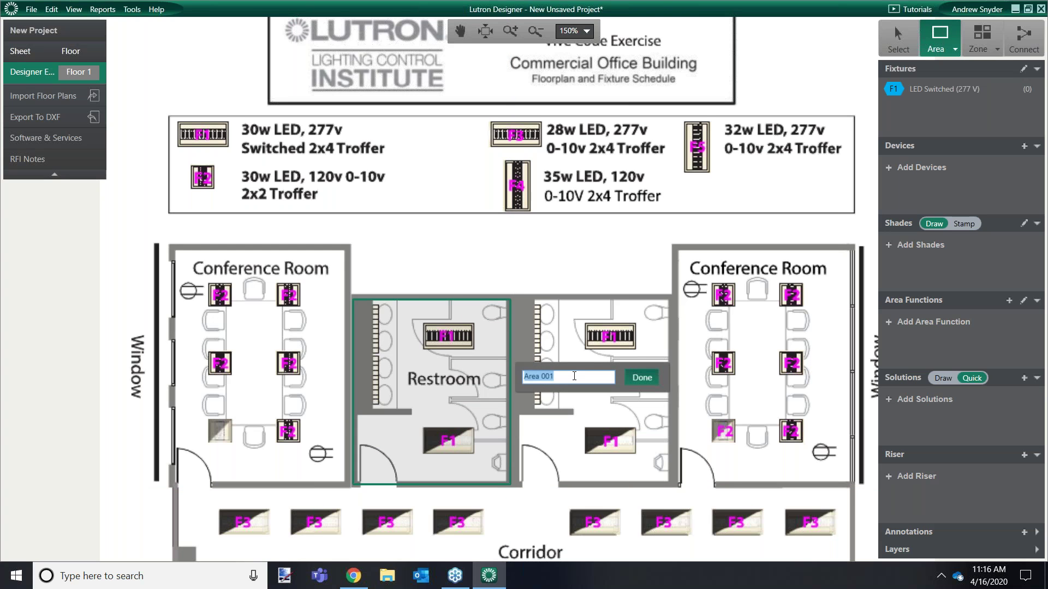
{"action": "type", "text": "Restroom 1"}
{"action": "left_click", "coordinate": [647, 380]}
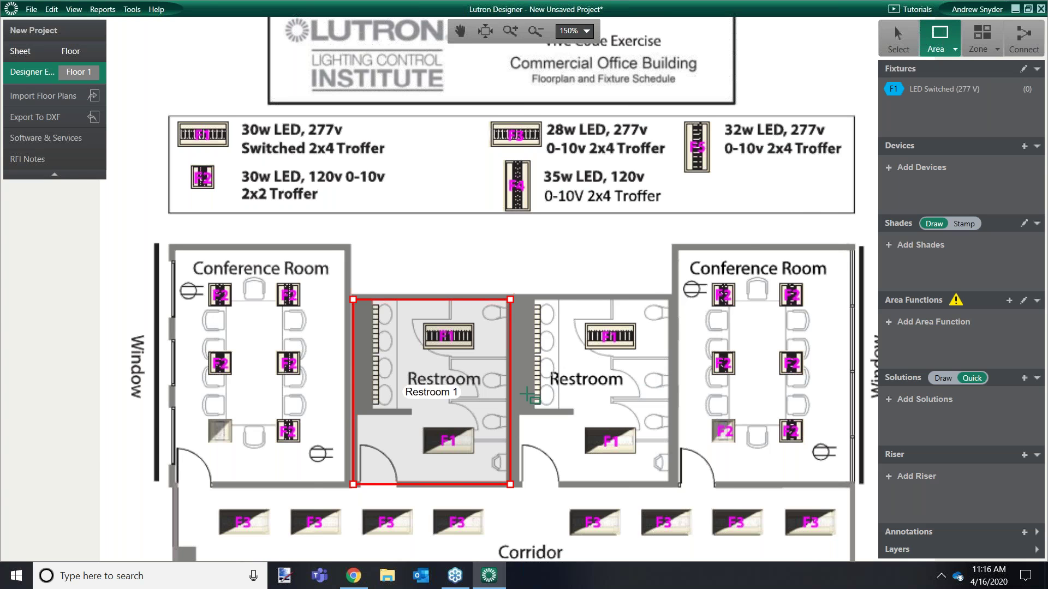
Place an F1 fixture on each of the two 2x4 troffers in Restroom 1 and end the placement.
{"action": "scroll", "coordinate": [515, 392], "scroll_direction": "up", "scroll_amount": 2}
{"action": "middle_click_drag", "start_coordinate": [726, 376], "coordinate": [736, 270]}
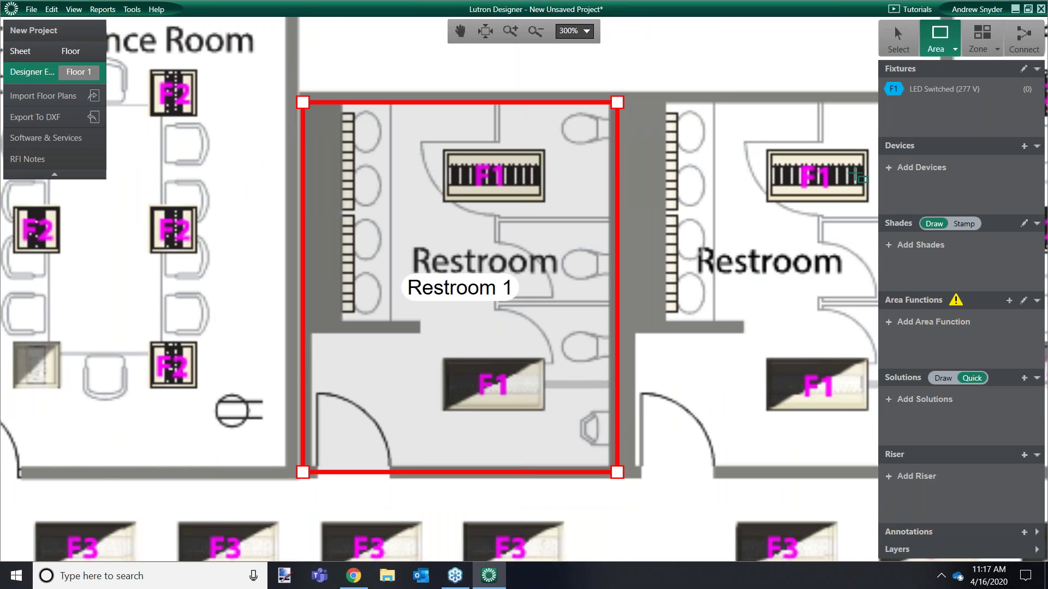
{"action": "left_click", "coordinate": [912, 92]}
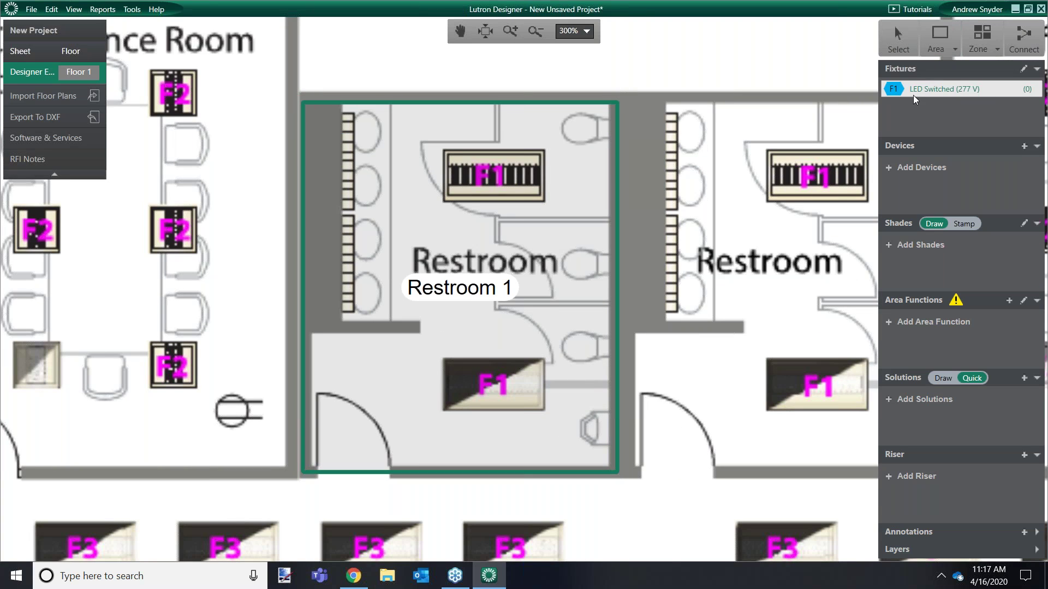
{"action": "left_click_drag", "start_coordinate": [918, 93], "coordinate": [493, 176]}
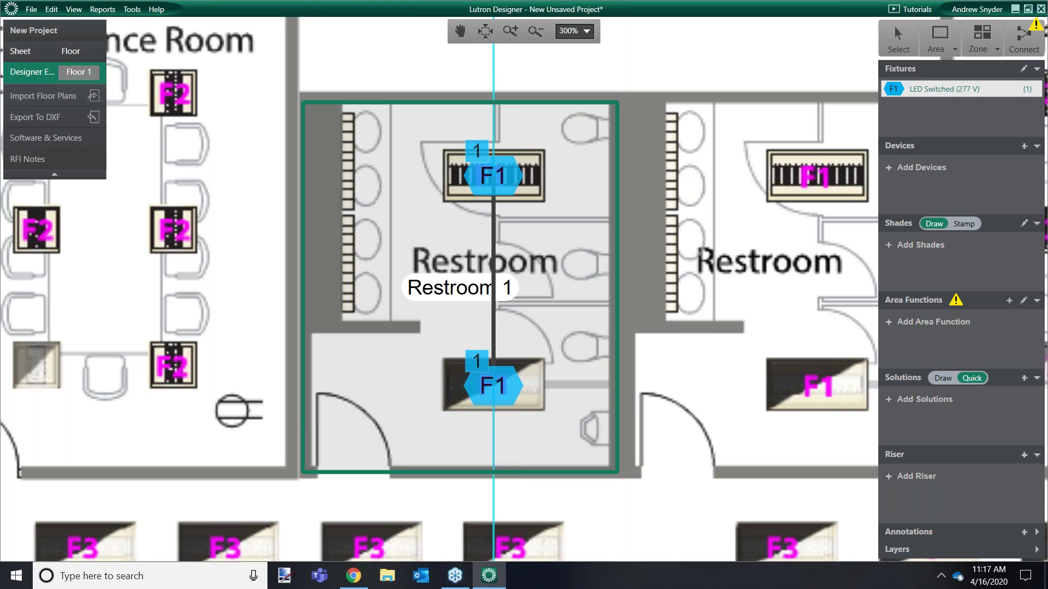
{"action": "left_click", "coordinate": [493, 385]}
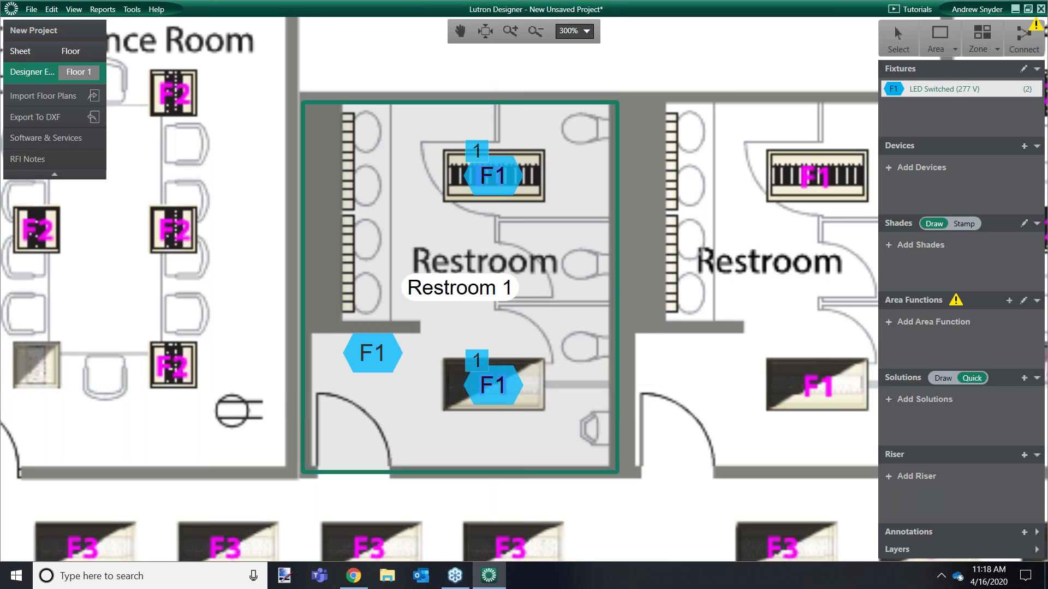
{"action": "key", "text": "Escape"}
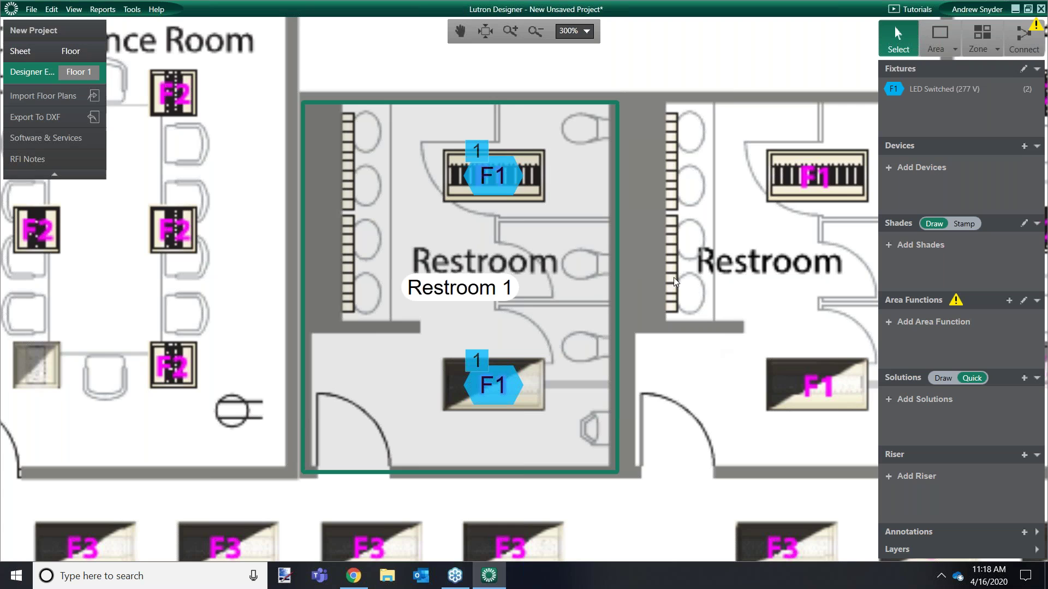
{"action": "left_click", "coordinate": [459, 31]}
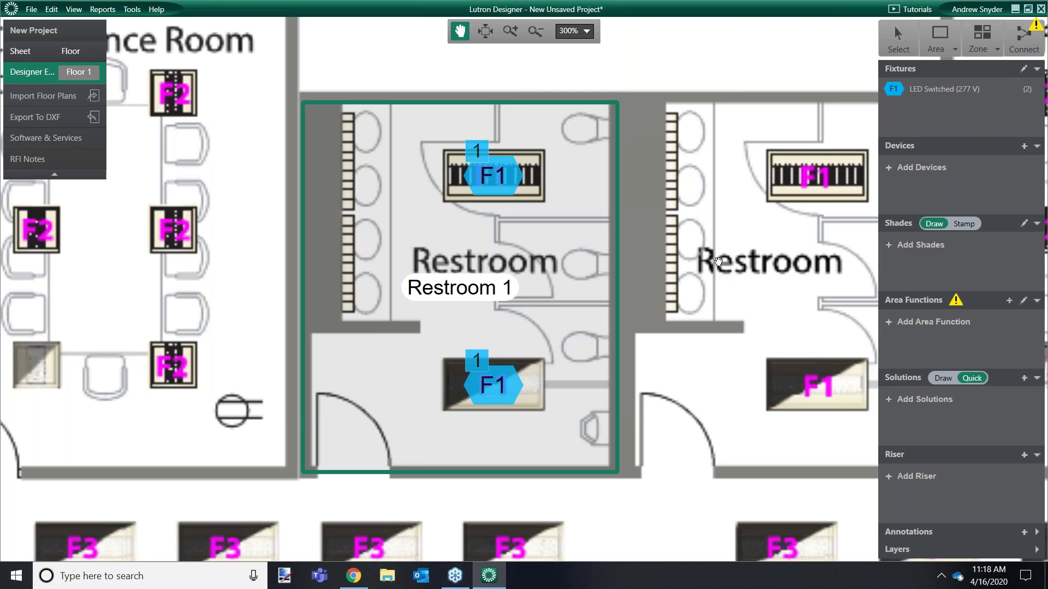
{"action": "left_click_drag", "start_coordinate": [688, 252], "coordinate": [351, 297]}
{"action": "left_click", "coordinate": [460, 31]}
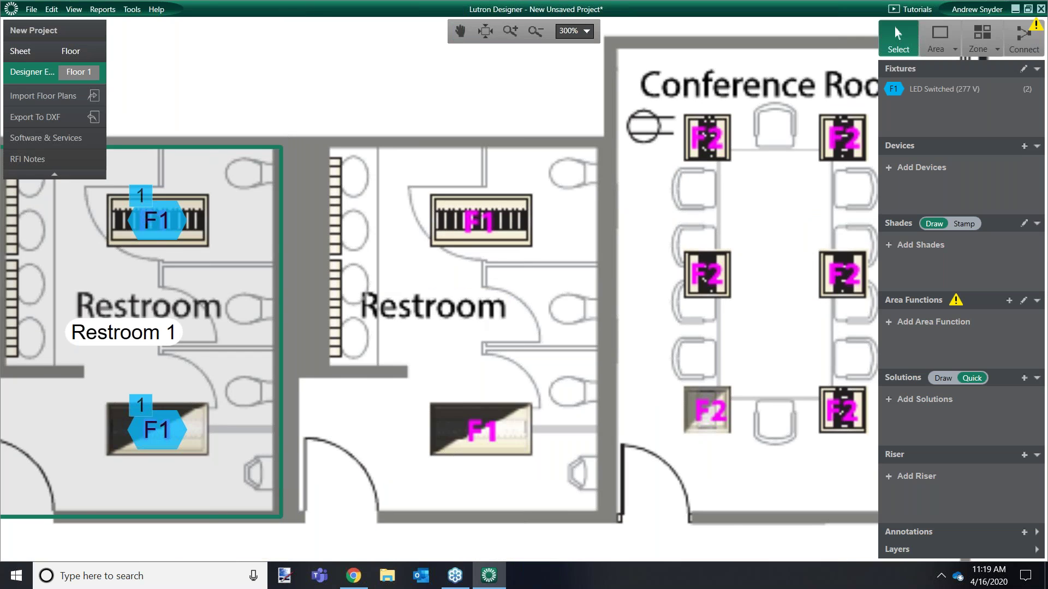
{"action": "middle_click_drag", "start_coordinate": [431, 291], "coordinate": [821, 291]}
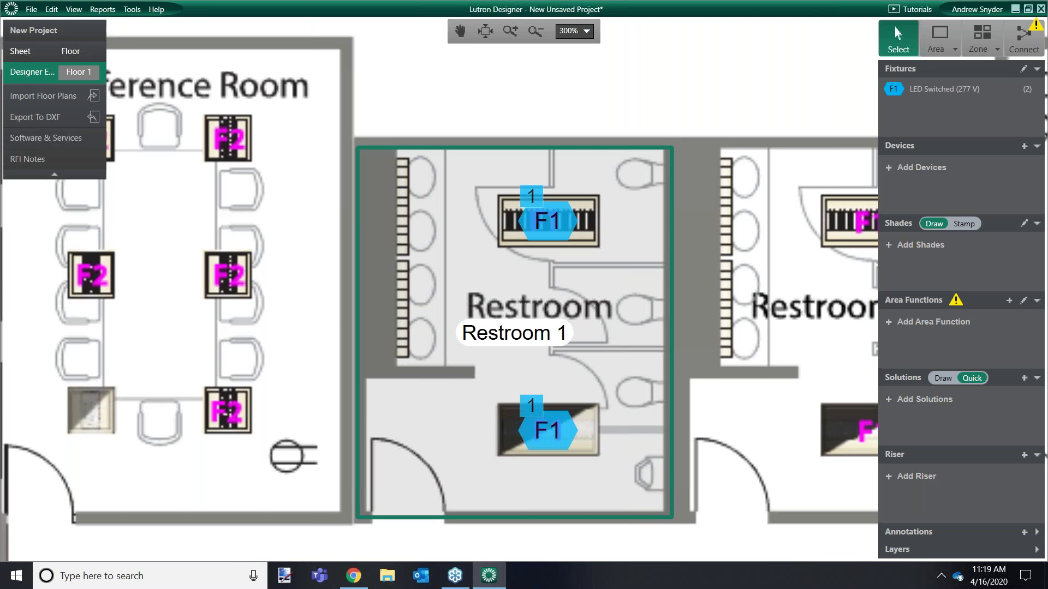
{"action": "middle_click_drag", "start_coordinate": [686, 327], "coordinate": [422, 253]}
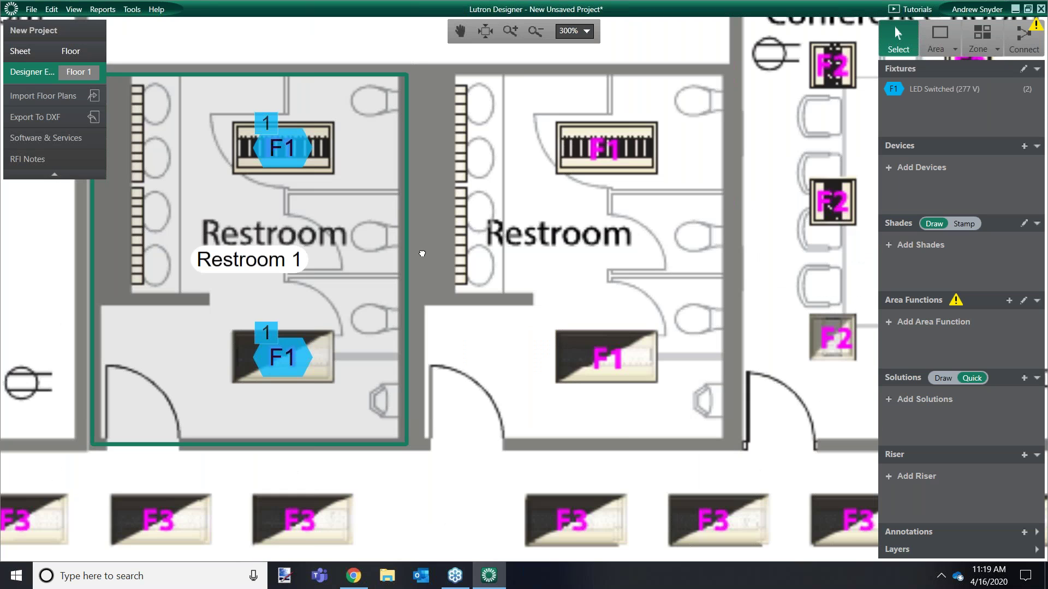
{"action": "middle_click_drag", "start_coordinate": [422, 253], "coordinate": [566, 178]}
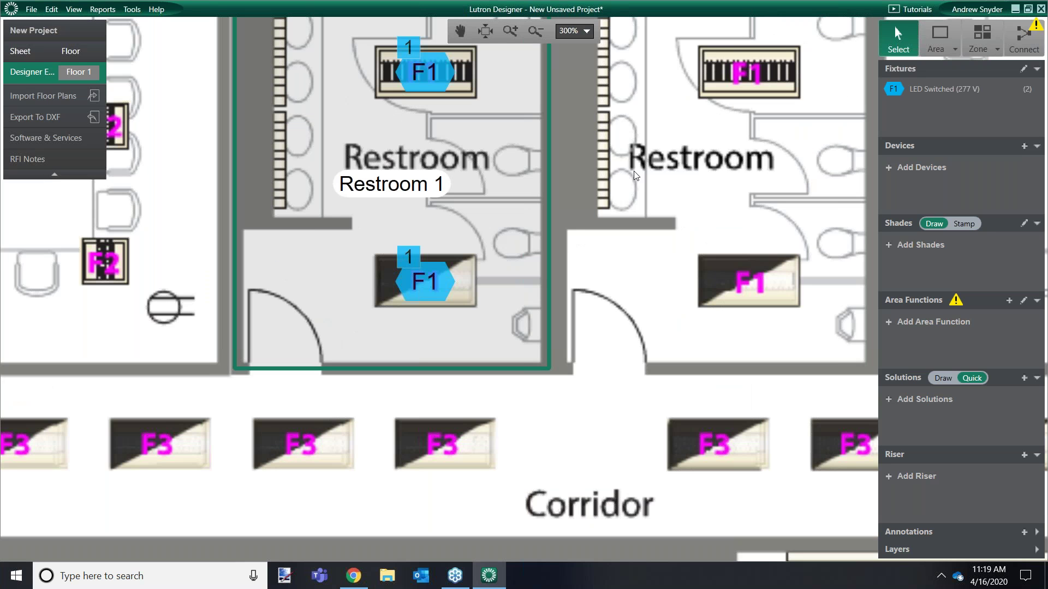
{"action": "middle_click_drag", "start_coordinate": [635, 175], "coordinate": [630, 206]}
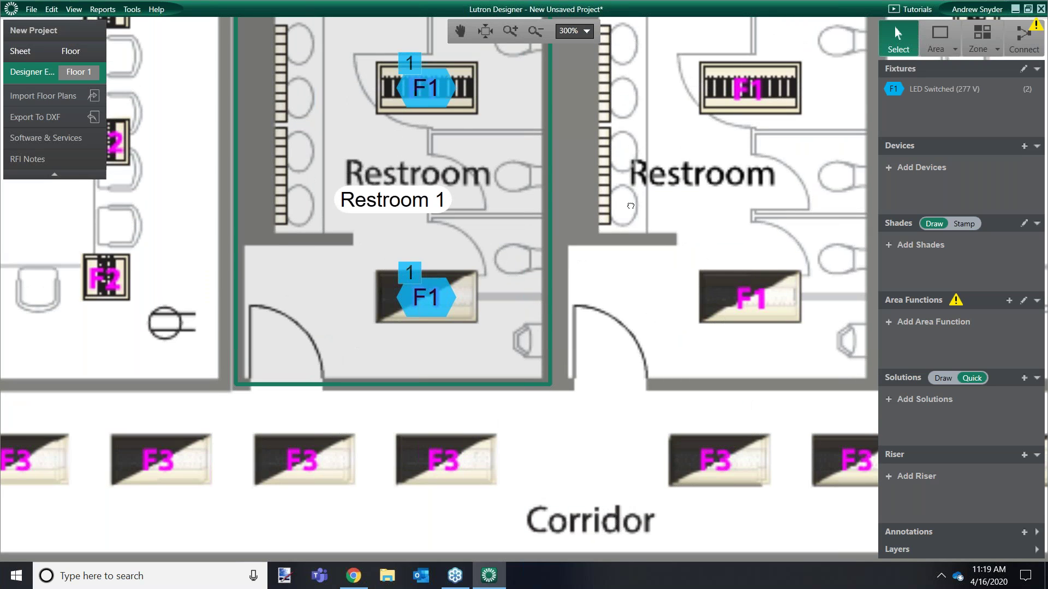
{"action": "middle_click_drag", "start_coordinate": [630, 206], "coordinate": [652, 250]}
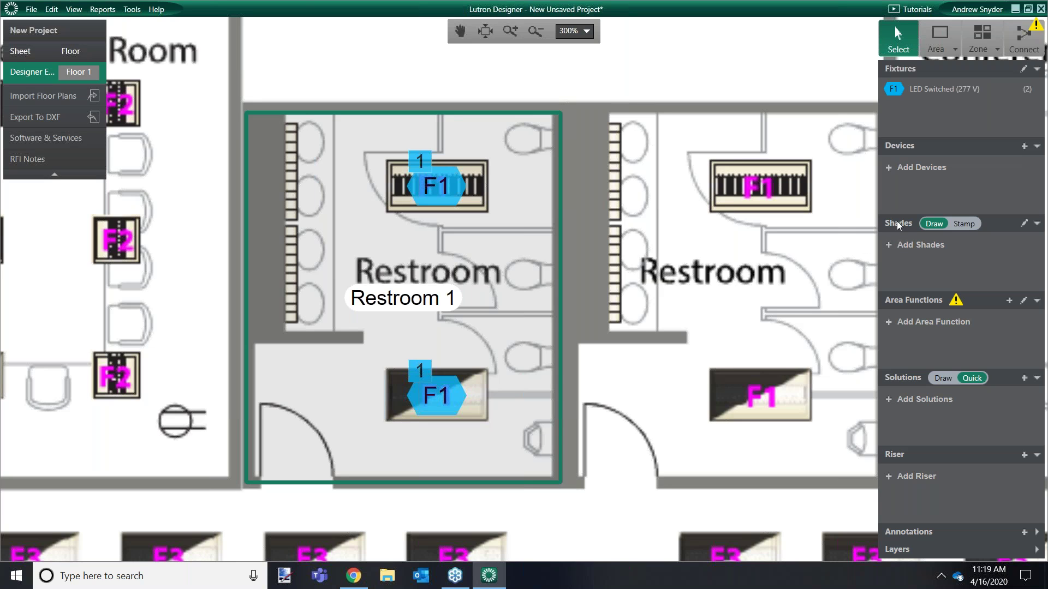
Collapse the Shades, Area Functions, Solutions and Riser sections to make room for the devices.
{"action": "left_click", "coordinate": [1037, 224]}
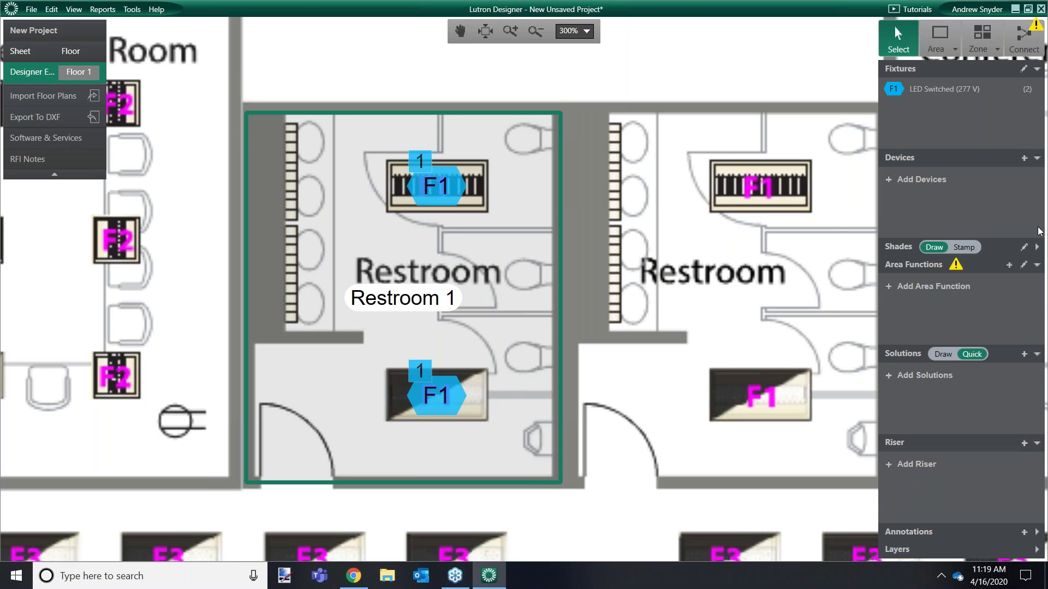
{"action": "left_click", "coordinate": [1038, 267]}
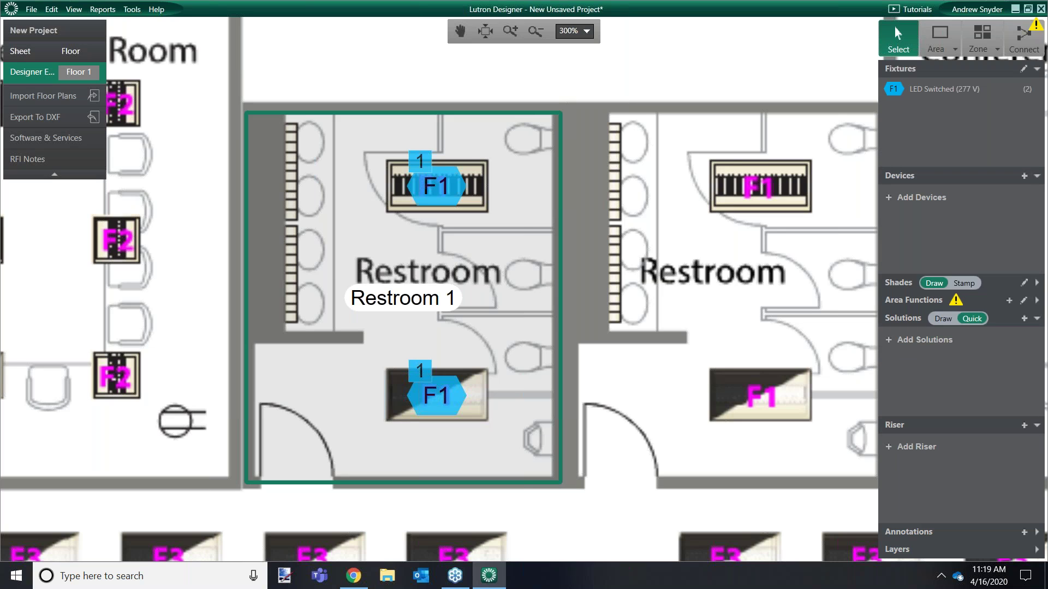
{"action": "left_click", "coordinate": [1037, 320]}
{"action": "left_click", "coordinate": [1039, 399]}
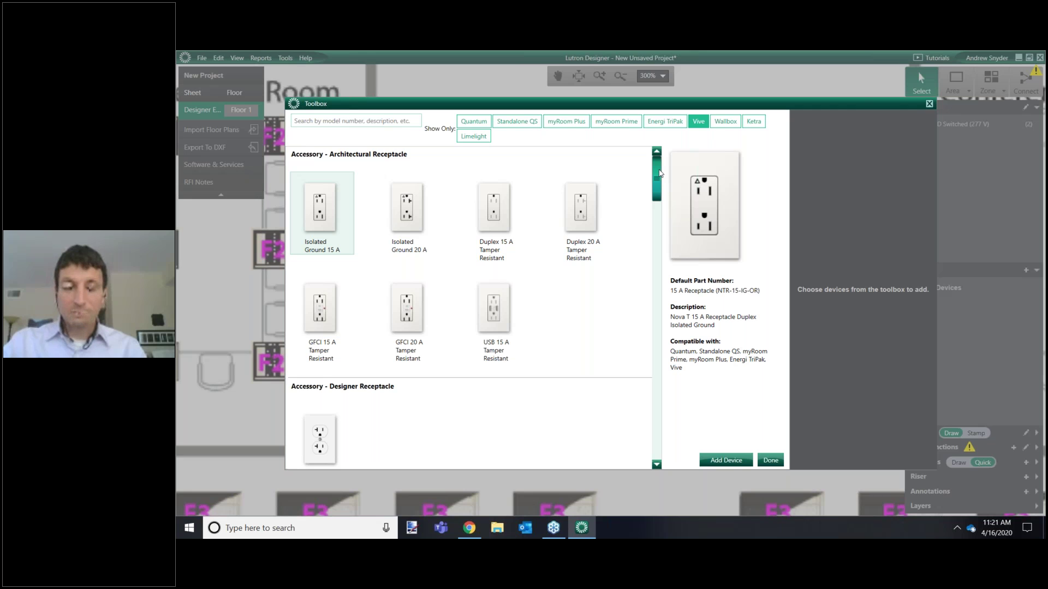
Search the toolbox's Vive devices for powpak.
{"action": "scroll", "coordinate": [659, 178], "scroll_direction": "down", "scroll_amount": 1}
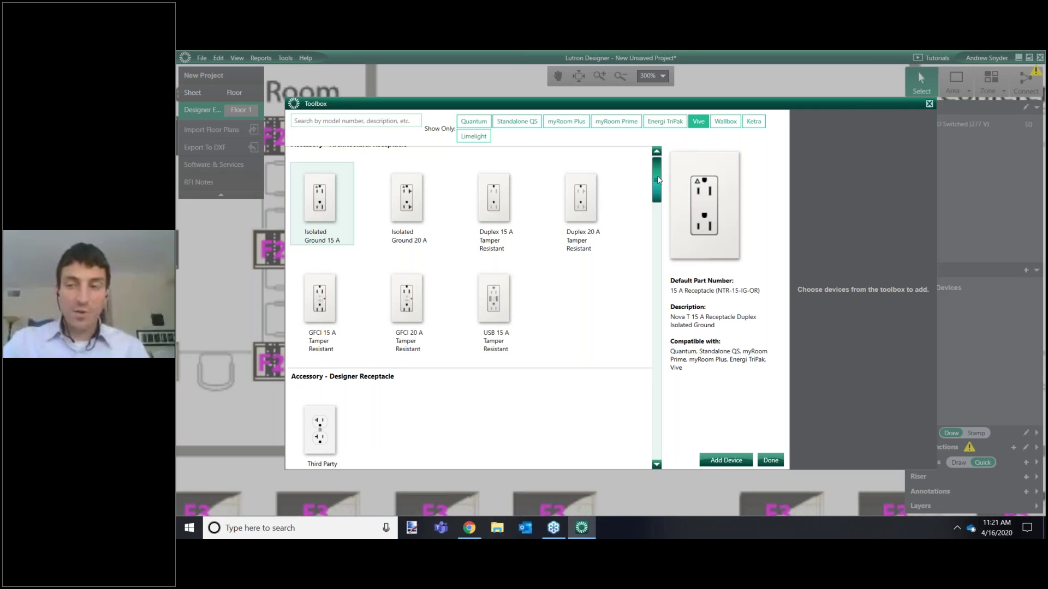
{"action": "scroll", "coordinate": [658, 177], "scroll_direction": "up", "scroll_amount": 1}
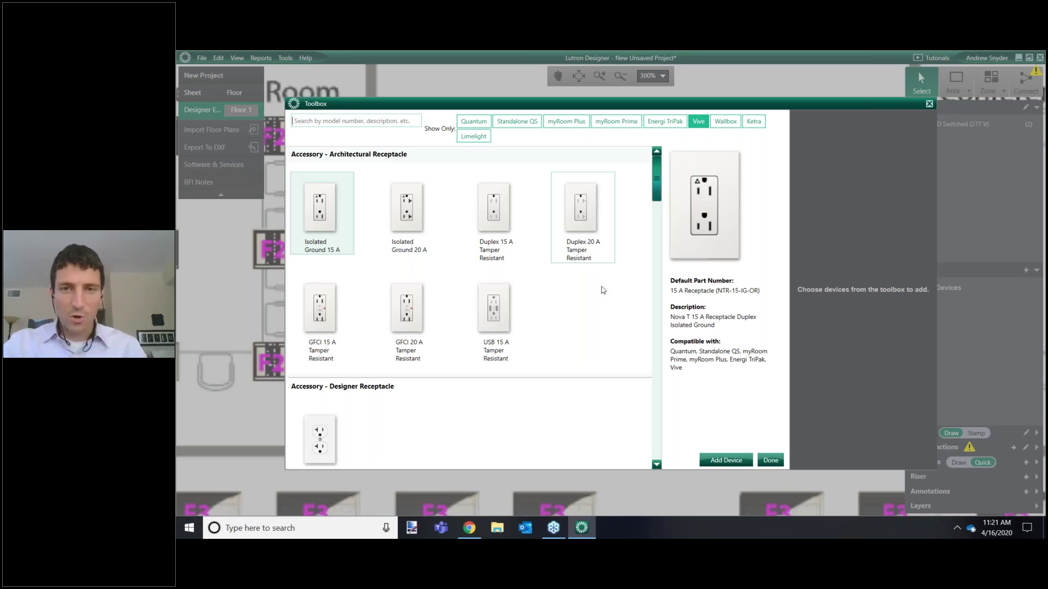
{"action": "scroll", "coordinate": [655, 208], "scroll_direction": "down", "scroll_amount": 5}
{"action": "scroll", "coordinate": [655, 208], "scroll_direction": "up", "scroll_amount": 5}
{"action": "left_click", "coordinate": [331, 121]}
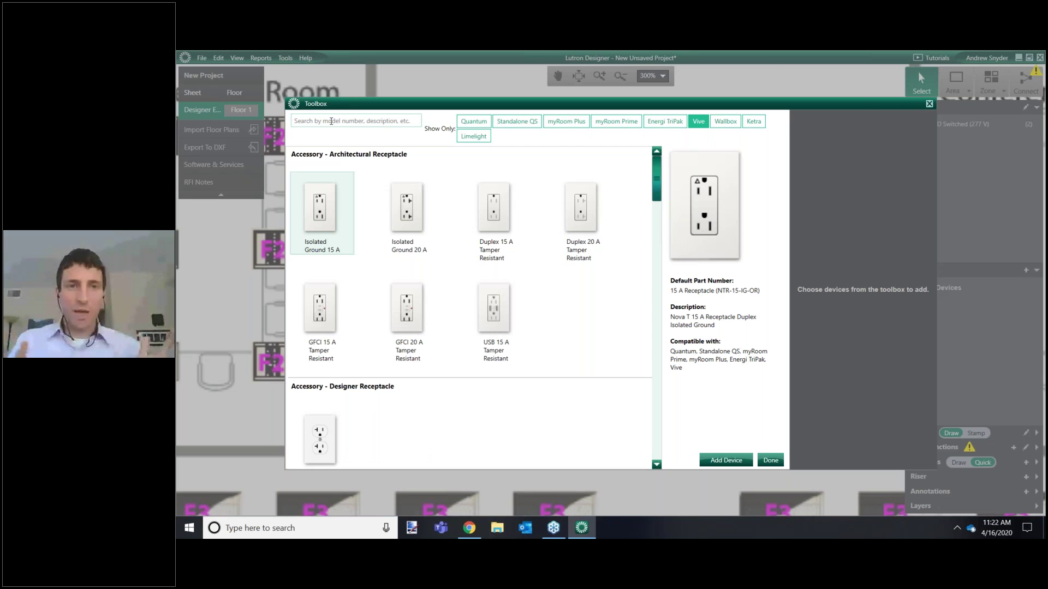
{"action": "type", "text": "p"}
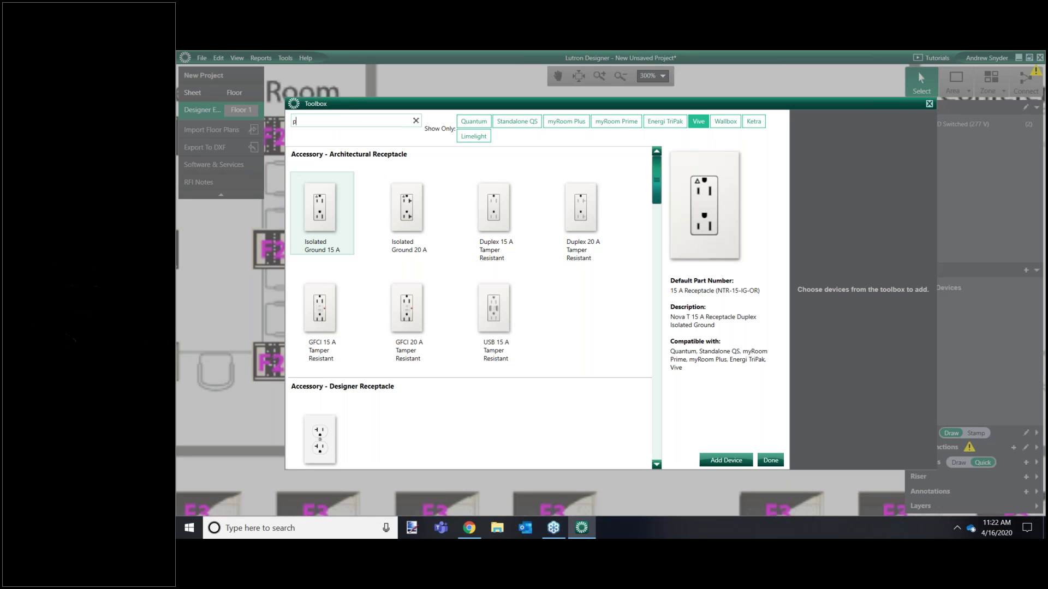
{"action": "type", "text": "ow"}
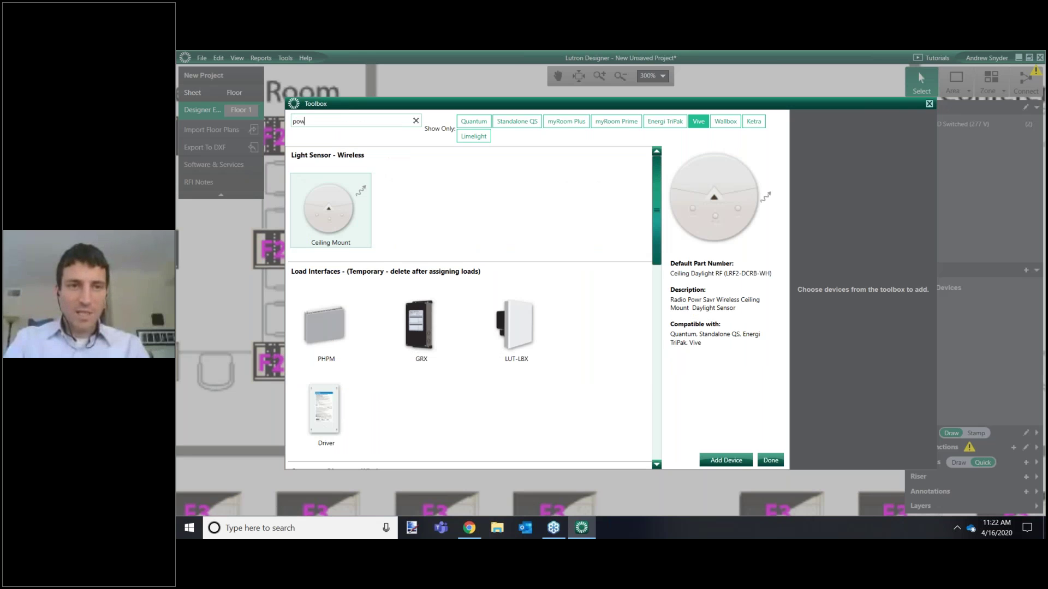
{"action": "type", "text": "pak"}
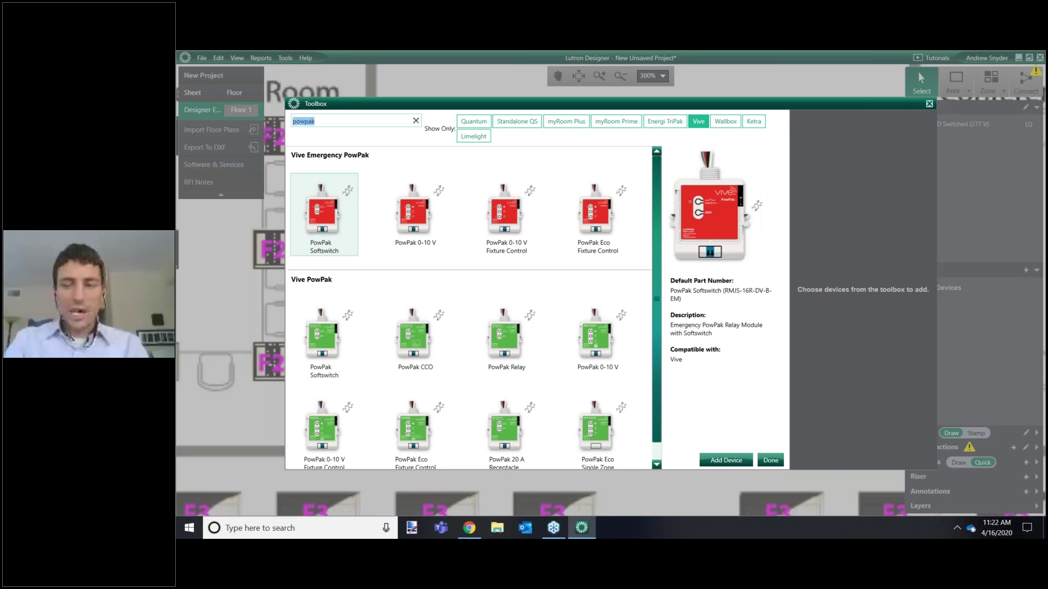
Try searching the Vive devices for rmjs, and return to the powpak search.
{"action": "type", "text": "rmjs"}
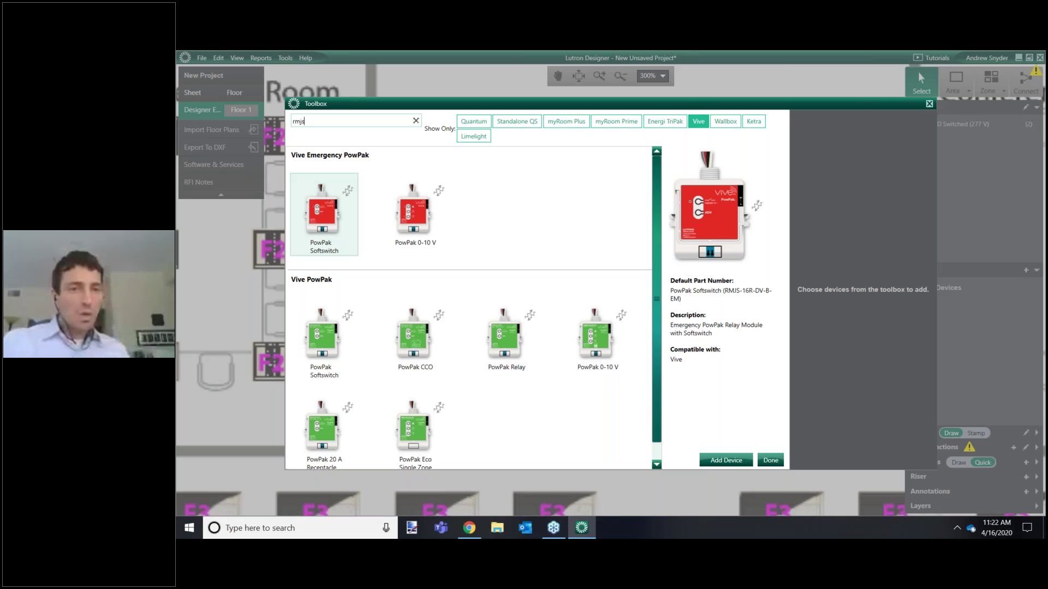
{"action": "key", "text": "BackSpace"}
{"action": "key", "text": "BackSpace"}
{"action": "key", "text": "BackSpace"}
{"action": "key", "text": "BackSpace"}
{"action": "type", "text": "powpak"}
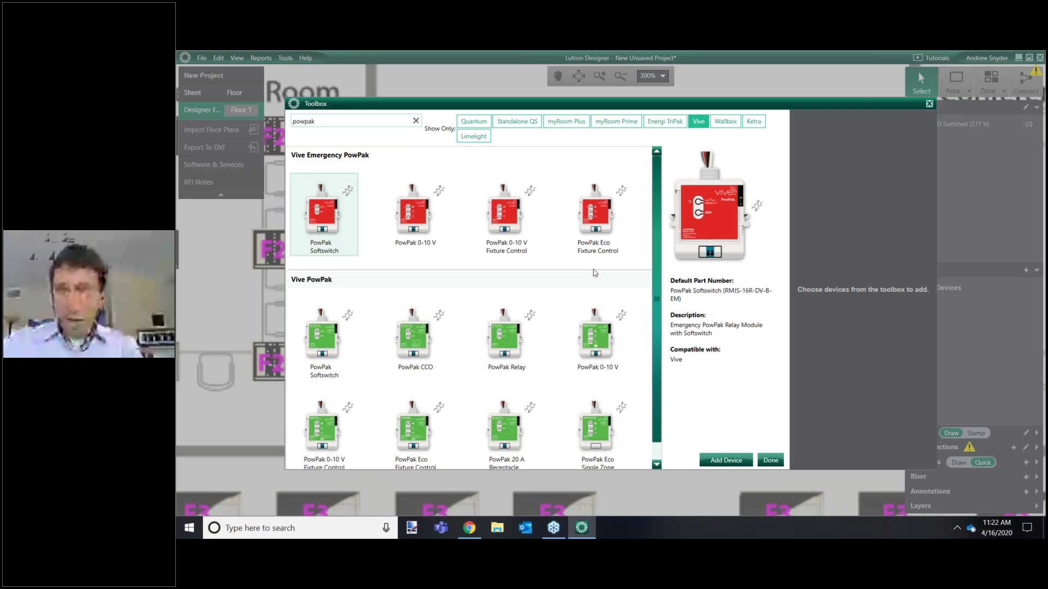
Compare the green Vive PowPak Relay and Softswitch modules, and add the PowPak Relay RMJS-5R-DV-B to the project's devices.
{"action": "scroll", "coordinate": [590, 284], "scroll_direction": "down", "scroll_amount": 1}
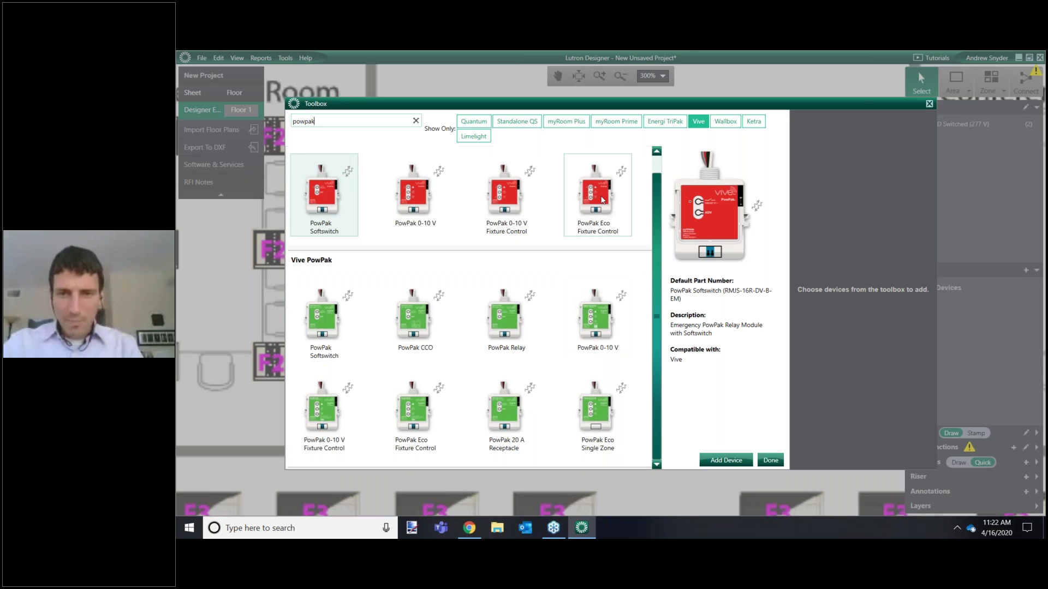
{"action": "left_click", "coordinate": [506, 317]}
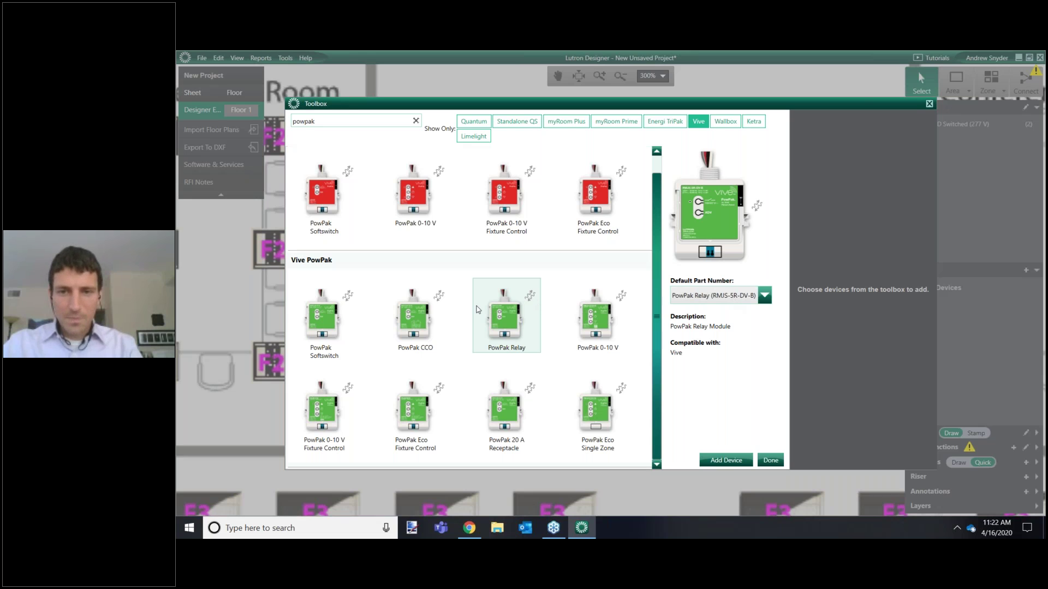
{"action": "left_click", "coordinate": [323, 330]}
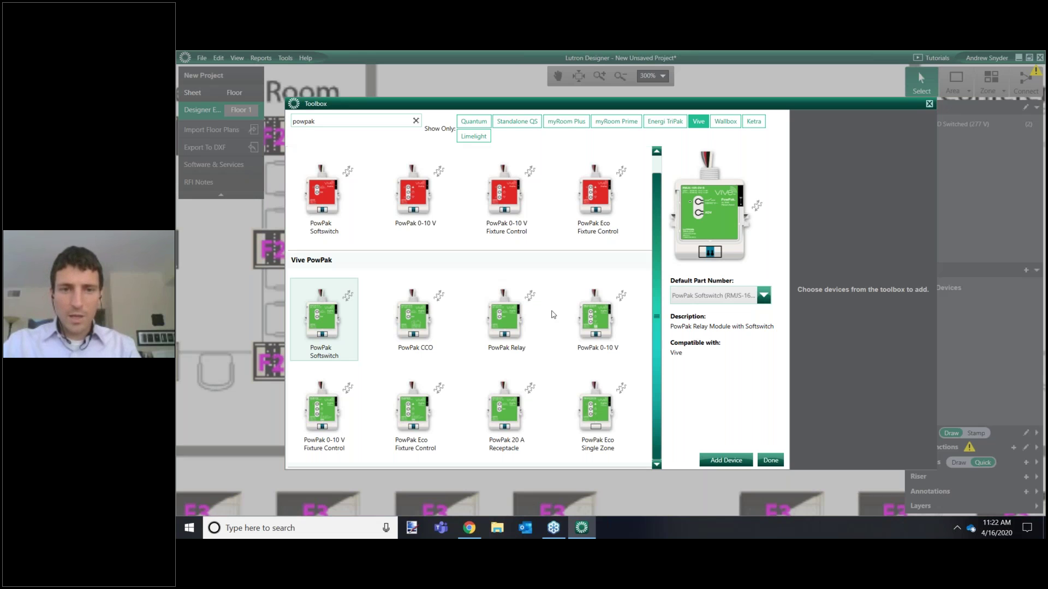
{"action": "left_click", "coordinate": [500, 326]}
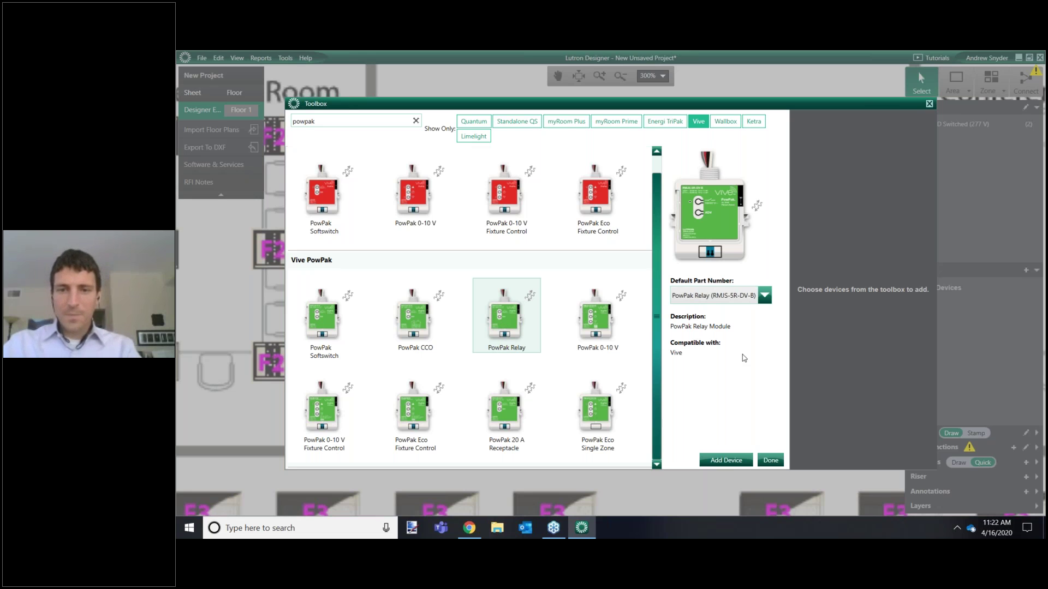
{"action": "left_click", "coordinate": [720, 460]}
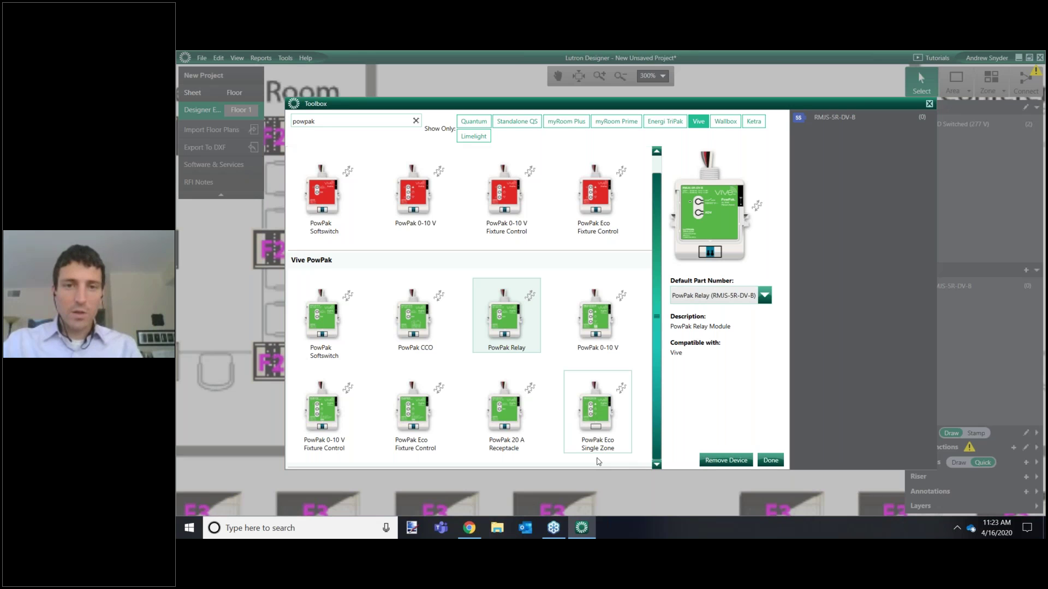
Switch to Chrome and open the Title 24 2019 Quick Reference Guide from Lutron's California energy codes page.
{"action": "mouse_move", "coordinate": [469, 534]}
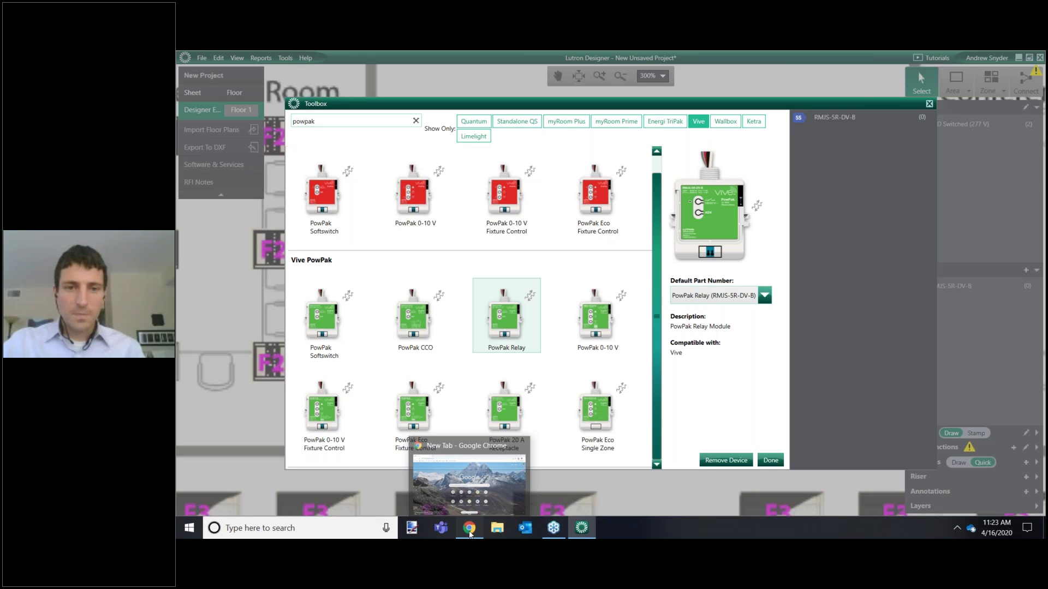
{"action": "left_click", "coordinate": [469, 534]}
{"action": "type", "text": "lu"}
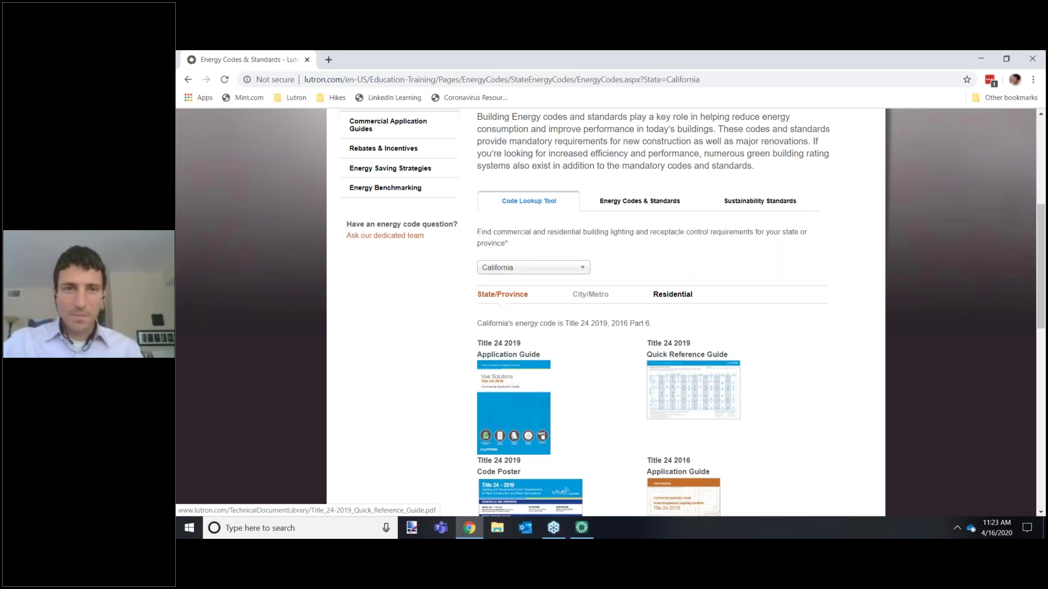
{"action": "left_click", "coordinate": [694, 378]}
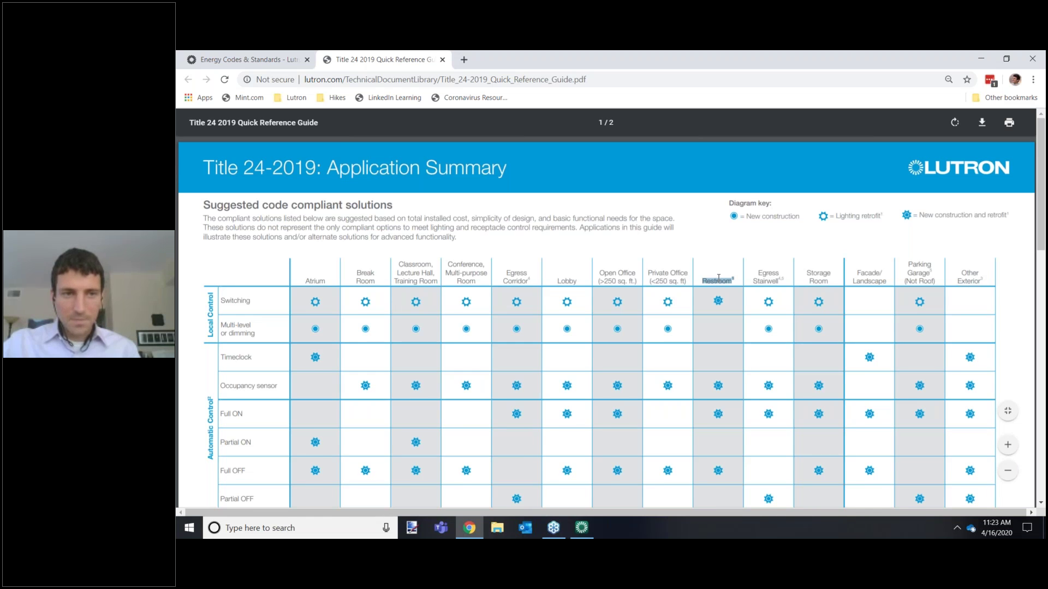
Examine the Restroom column of the Title 24-2019 summary for the occupancy sensor, Full ON and daylight responsive control requirements.
{"action": "scroll", "coordinate": [718, 277], "scroll_direction": "down", "scroll_amount": 1}
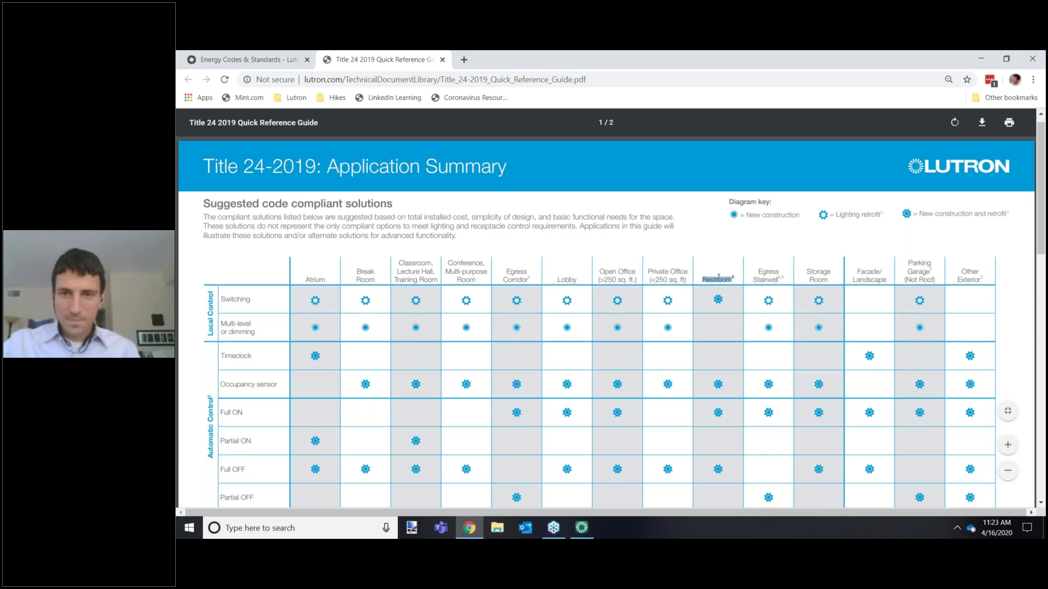
{"action": "scroll", "coordinate": [718, 277], "scroll_direction": "down", "scroll_amount": 1}
{"action": "left_click_drag", "start_coordinate": [220, 329], "coordinate": [277, 330]}
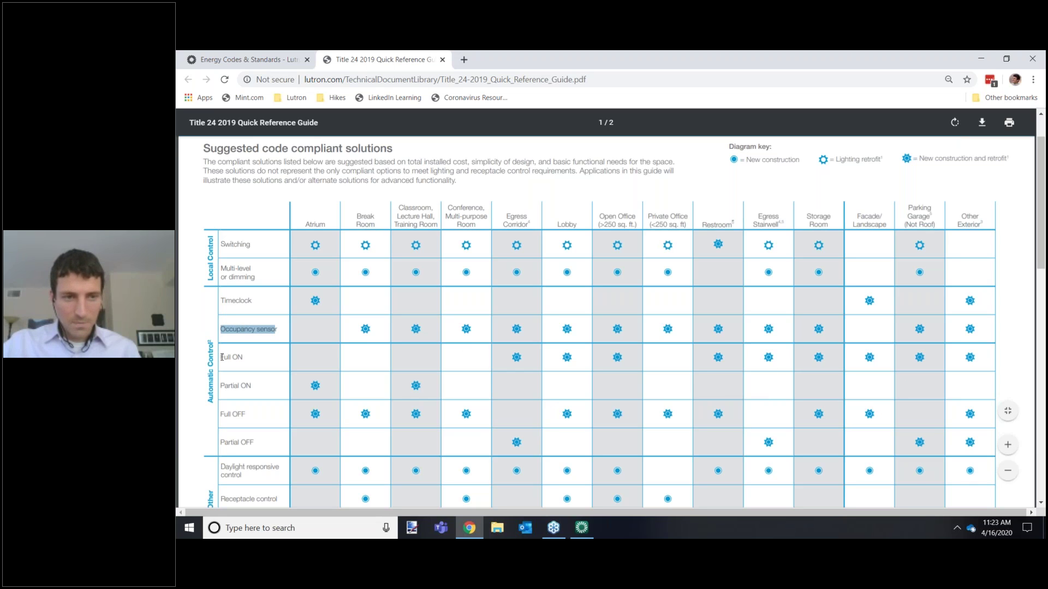
{"action": "left_click_drag", "start_coordinate": [222, 357], "coordinate": [243, 358]}
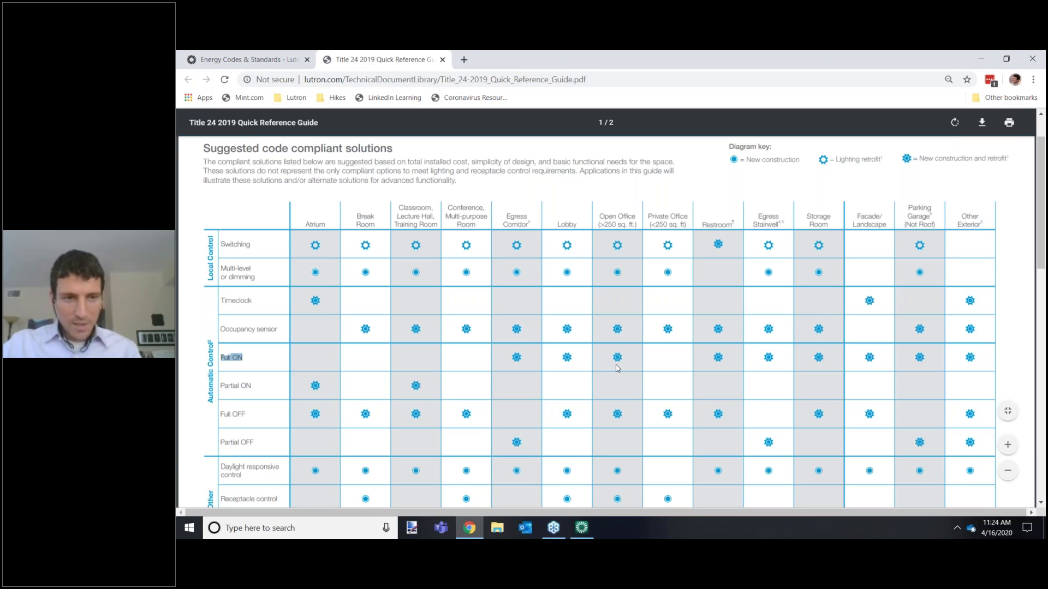
{"action": "scroll", "coordinate": [617, 369], "scroll_direction": "down", "scroll_amount": 1}
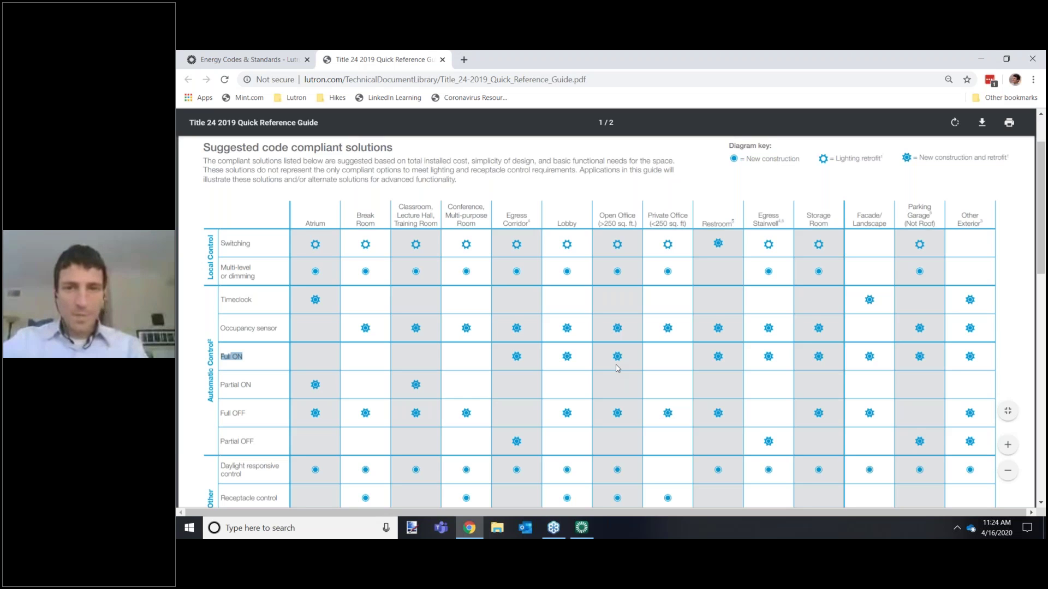
{"action": "scroll", "coordinate": [617, 368], "scroll_direction": "down", "scroll_amount": 2}
{"action": "left_click_drag", "start_coordinate": [242, 363], "coordinate": [223, 356]}
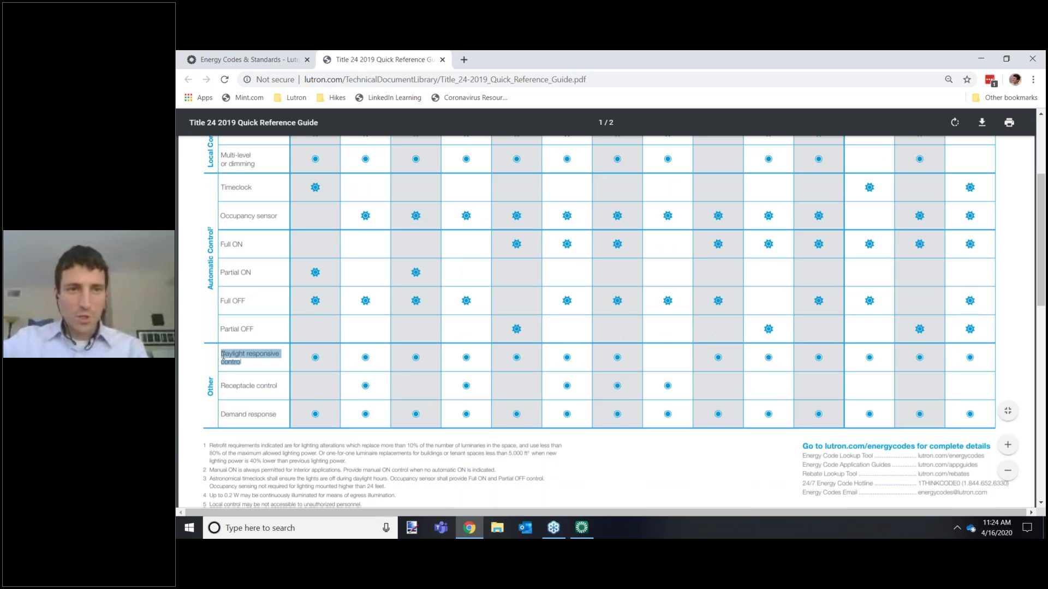
Return to Lutron Designer, search the toolbox for pico, and add the wallplate-mounted Pico 2B with light icons to the devices.
{"action": "key", "text": "alt+Tab"}
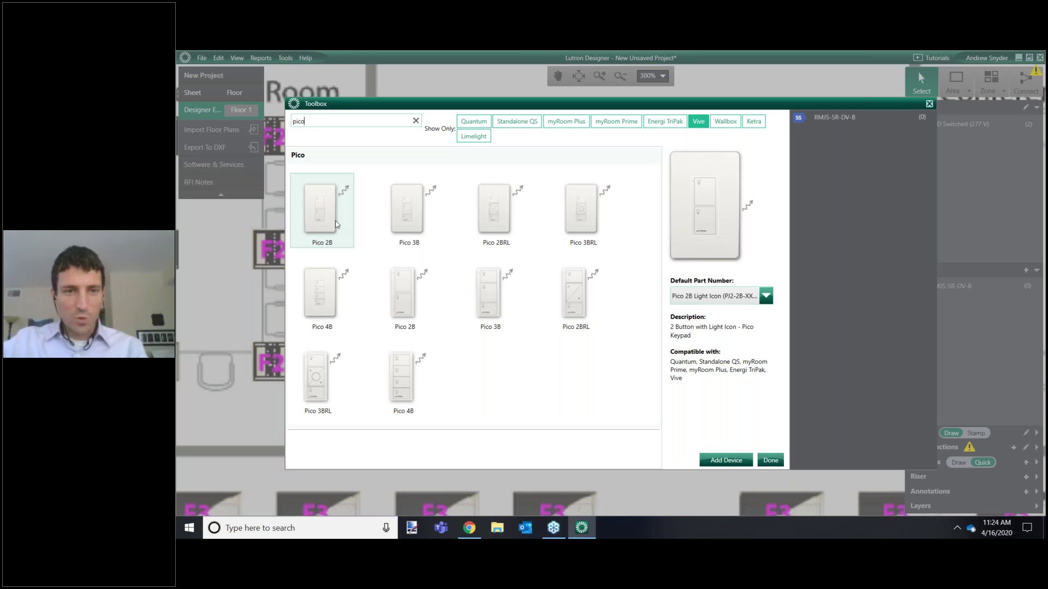
{"action": "left_click", "coordinate": [411, 296]}
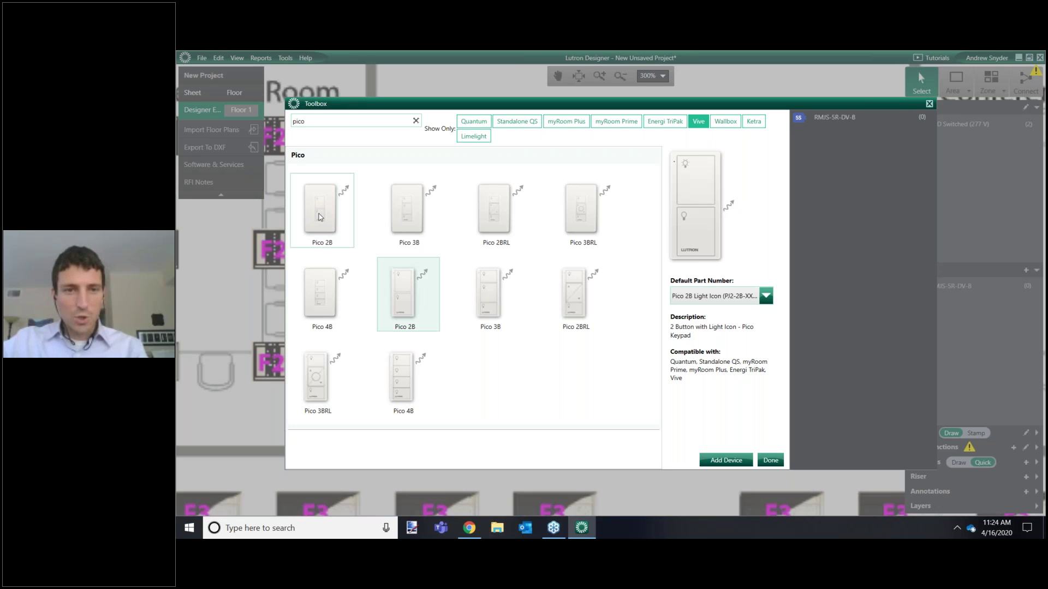
{"action": "left_click", "coordinate": [320, 217]}
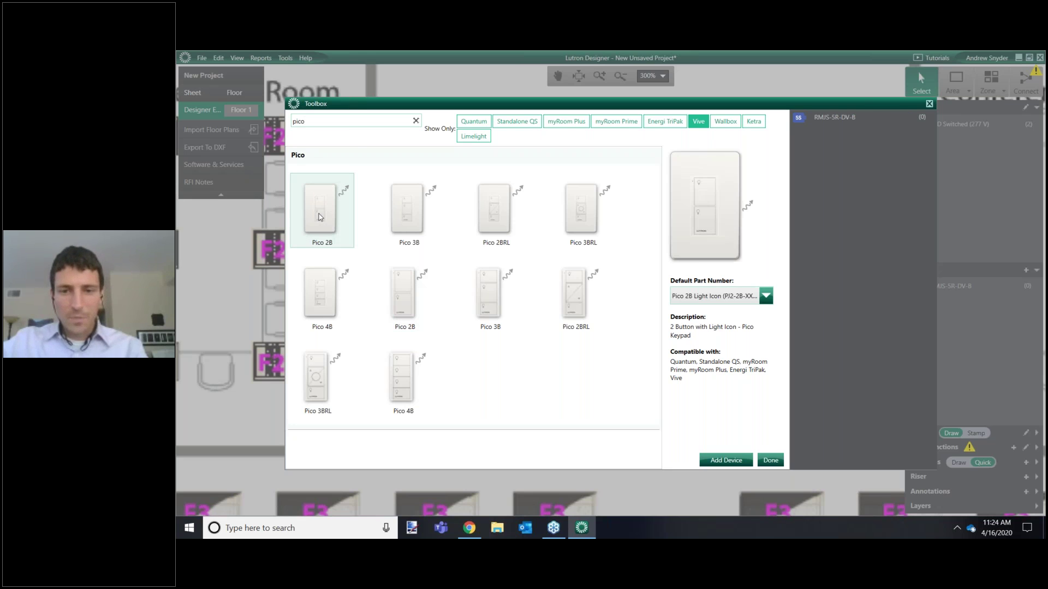
{"action": "left_click", "coordinate": [743, 460]}
Search the toolbox for occ, add the Ceiling Mount wireless occupancy sensor LRF2-OCR2B-P, and close the toolbox.
{"action": "double_click", "coordinate": [322, 122]}
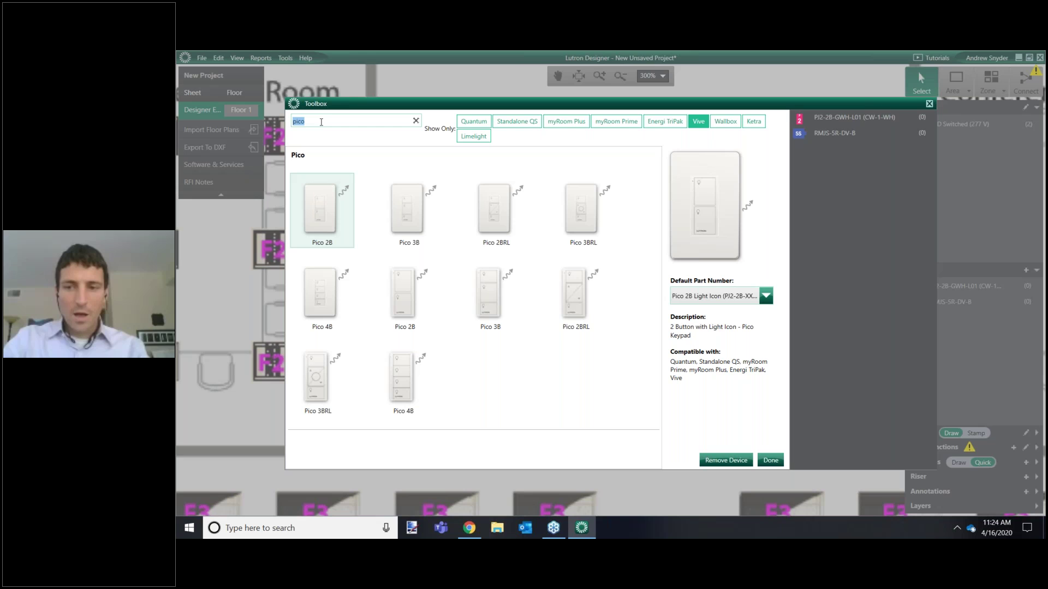
{"action": "type", "text": "c"}
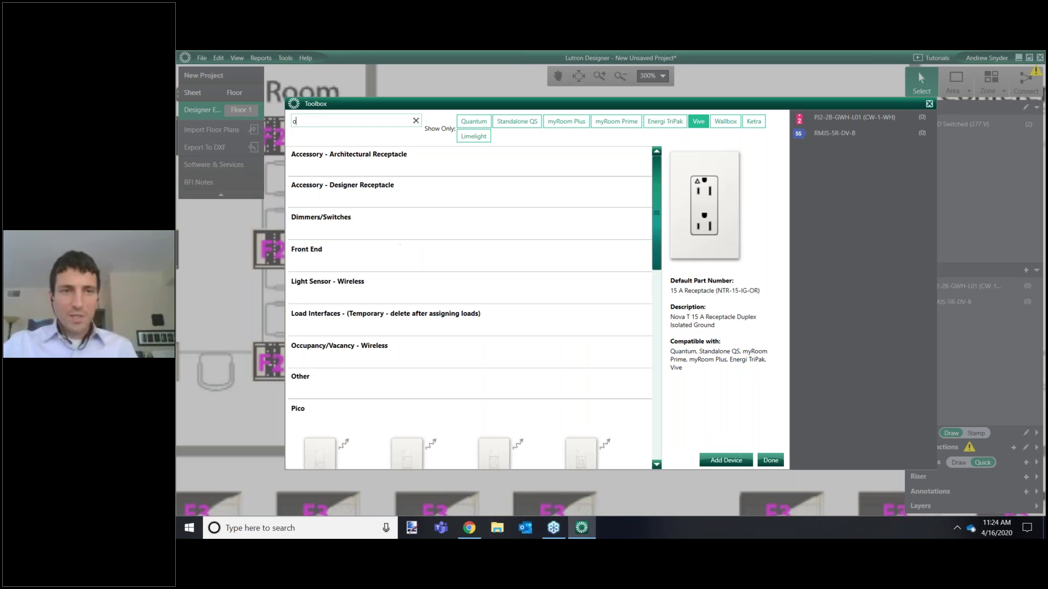
{"action": "type", "text": "cc"}
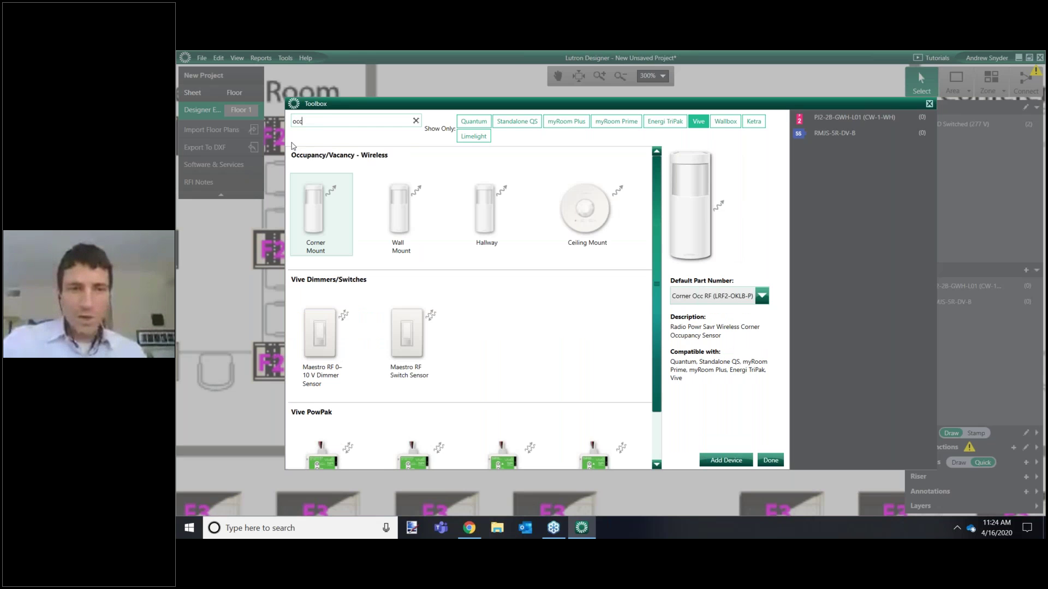
{"action": "double_click", "coordinate": [583, 219]}
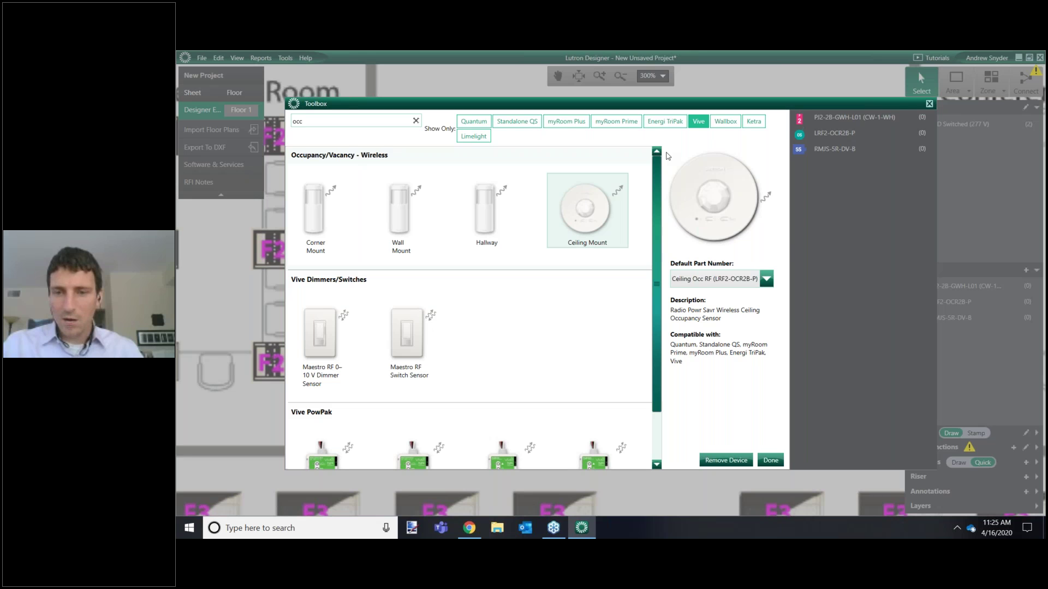
{"action": "left_click", "coordinate": [771, 461]}
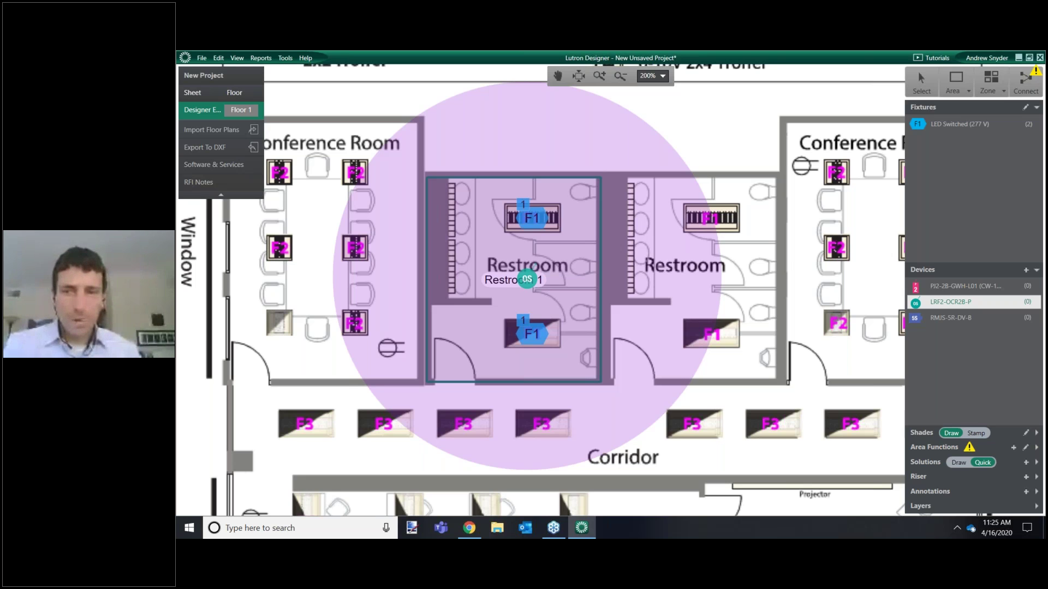
Place the LRF2-OCR2B-P occupancy sensor near the centre of Restroom 1, between its two F1 fixtures.
{"action": "left_click_drag", "start_coordinate": [527, 279], "coordinate": [503, 273]}
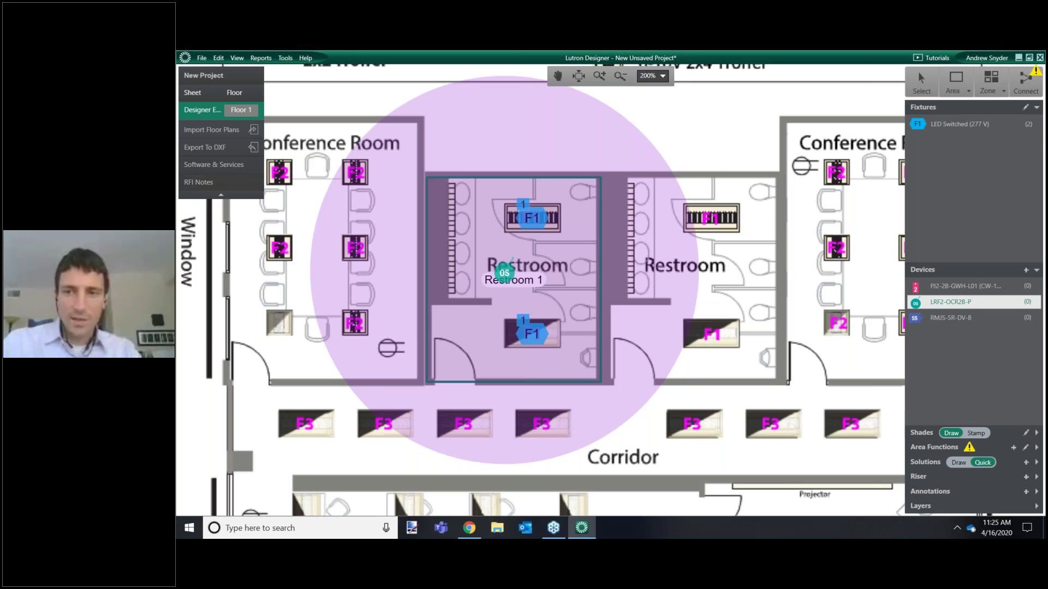
{"action": "left_click_drag", "start_coordinate": [504, 273], "coordinate": [534, 282]}
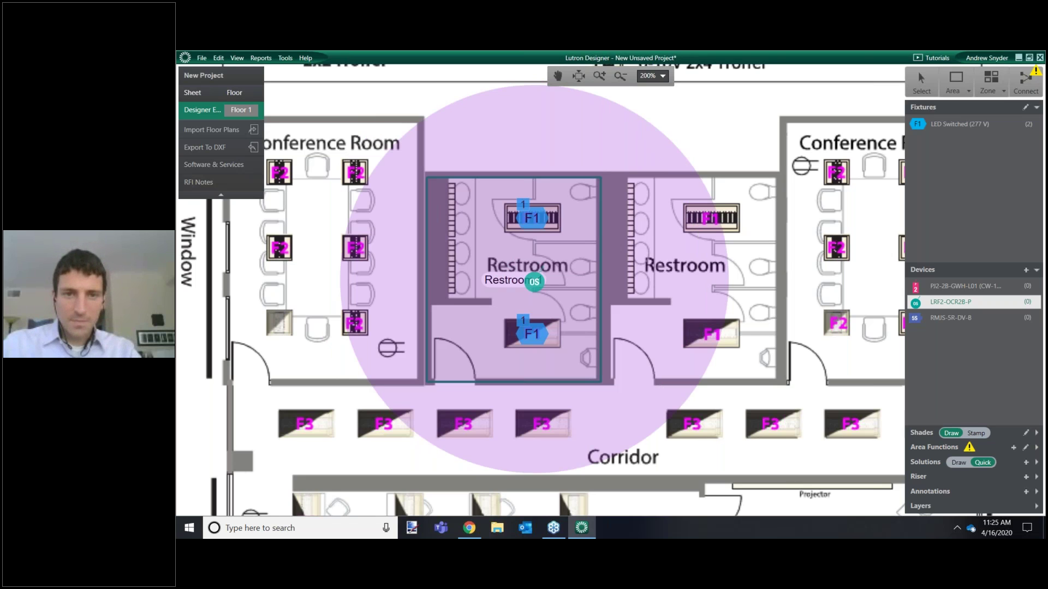
{"action": "left_click_drag", "start_coordinate": [534, 281], "coordinate": [532, 283]}
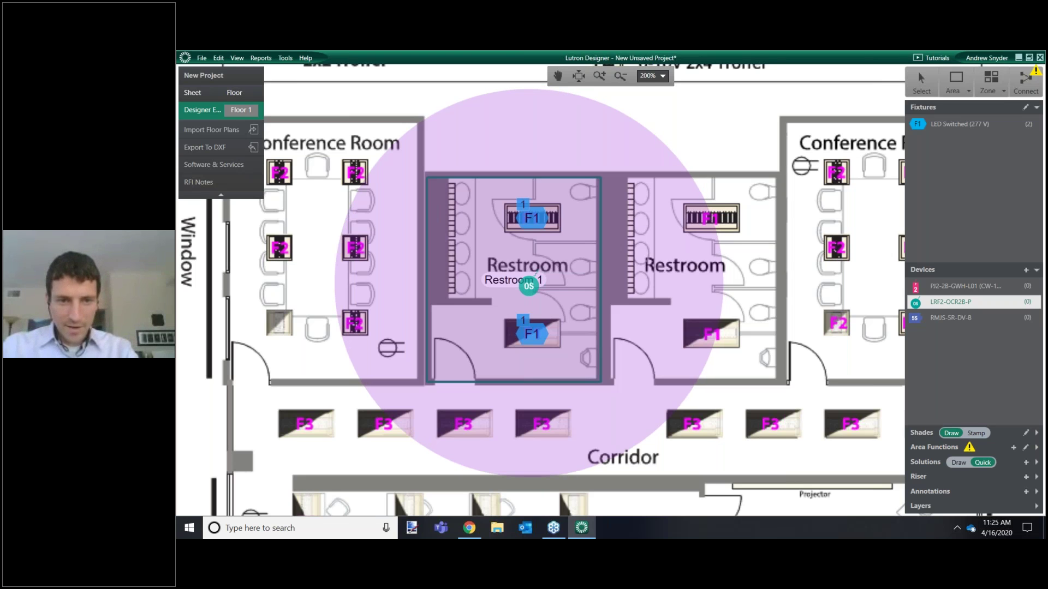
{"action": "left_click", "coordinate": [535, 283]}
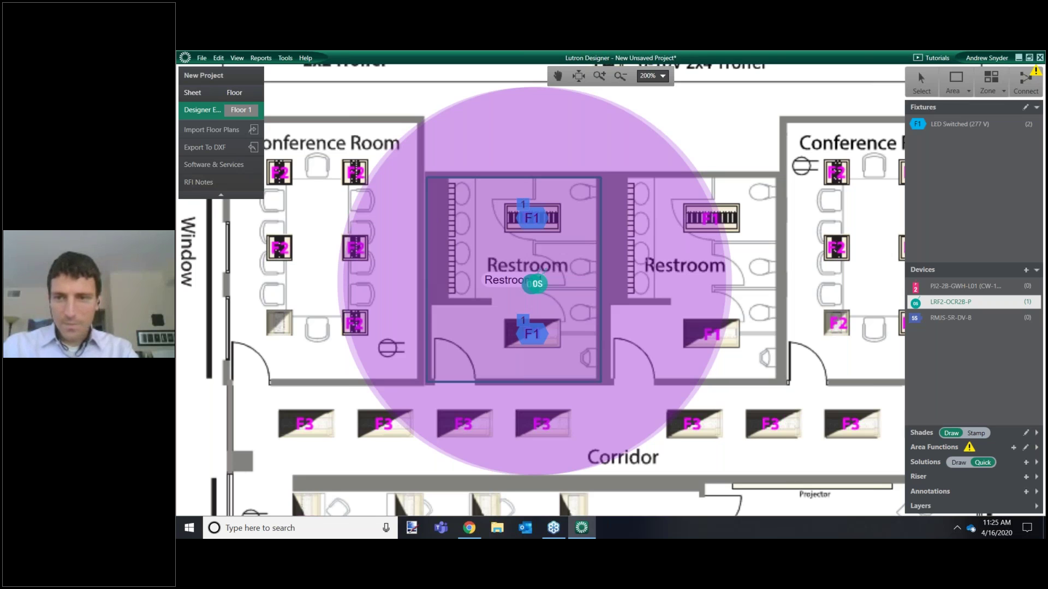
Place the Pico 2B inside Restroom 1 beside its door and the RMJS-5R-DV-B PowPak next to the upper F1 fixture, and end the placement.
{"action": "left_click", "coordinate": [966, 286]}
{"action": "left_click", "coordinate": [486, 347]}
{"action": "left_click", "coordinate": [918, 318]}
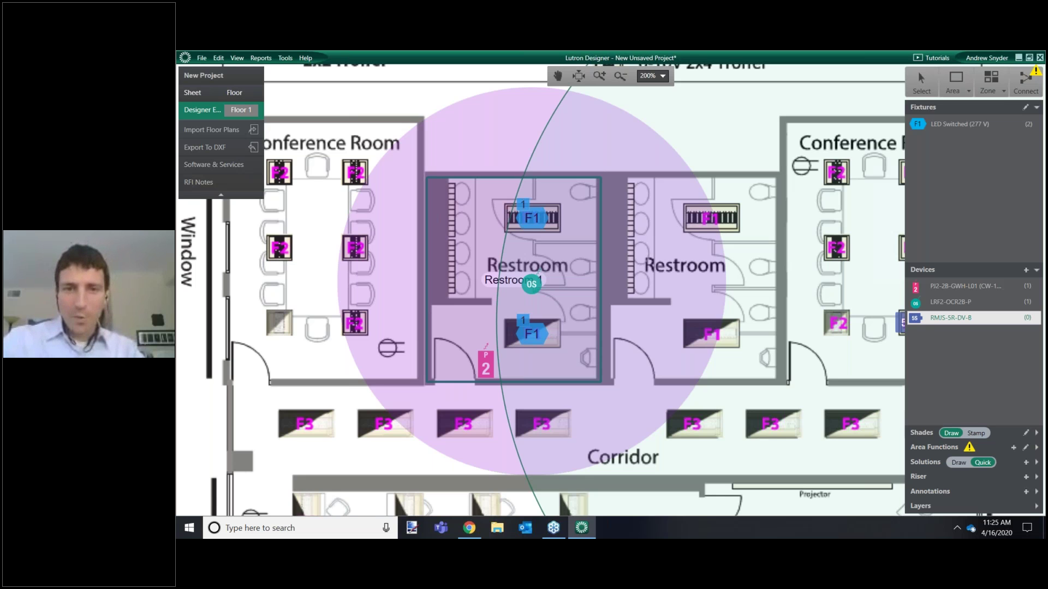
{"action": "scroll", "coordinate": [599, 246], "scroll_direction": "down", "scroll_amount": 3}
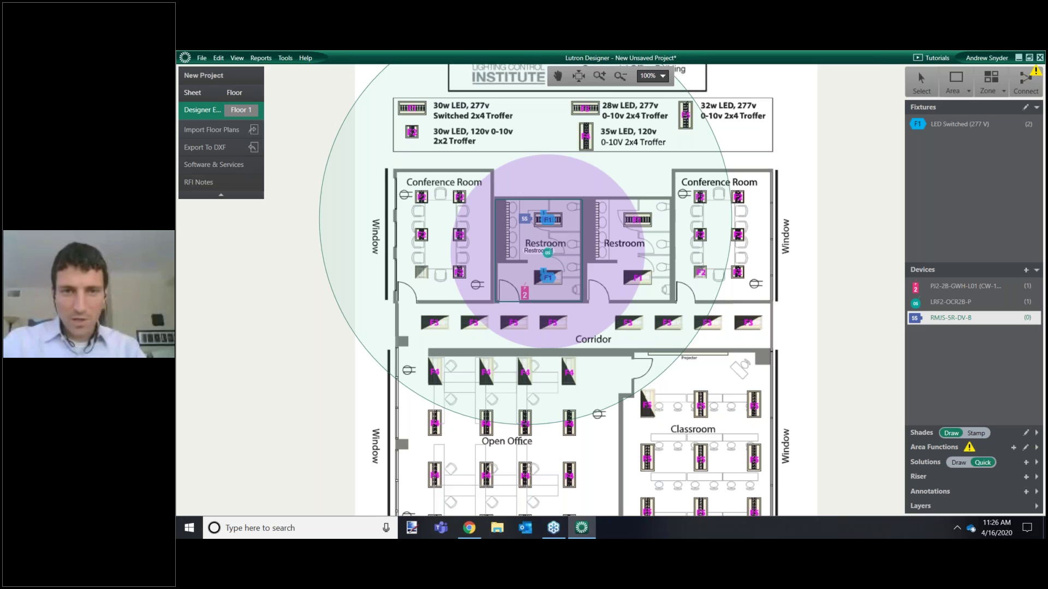
{"action": "left_click", "coordinate": [524, 219]}
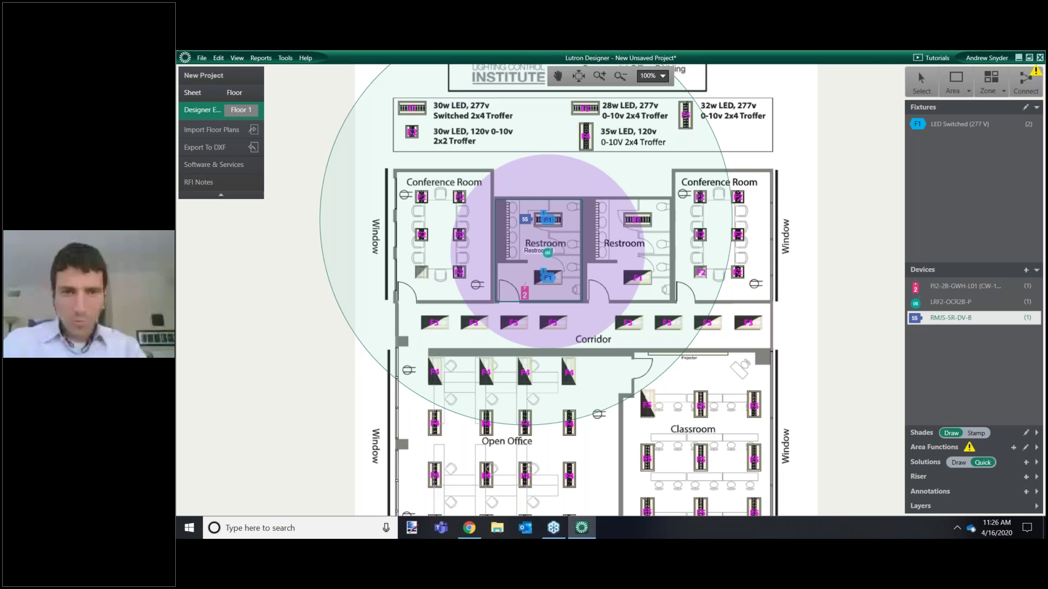
{"action": "left_click", "coordinate": [909, 75]}
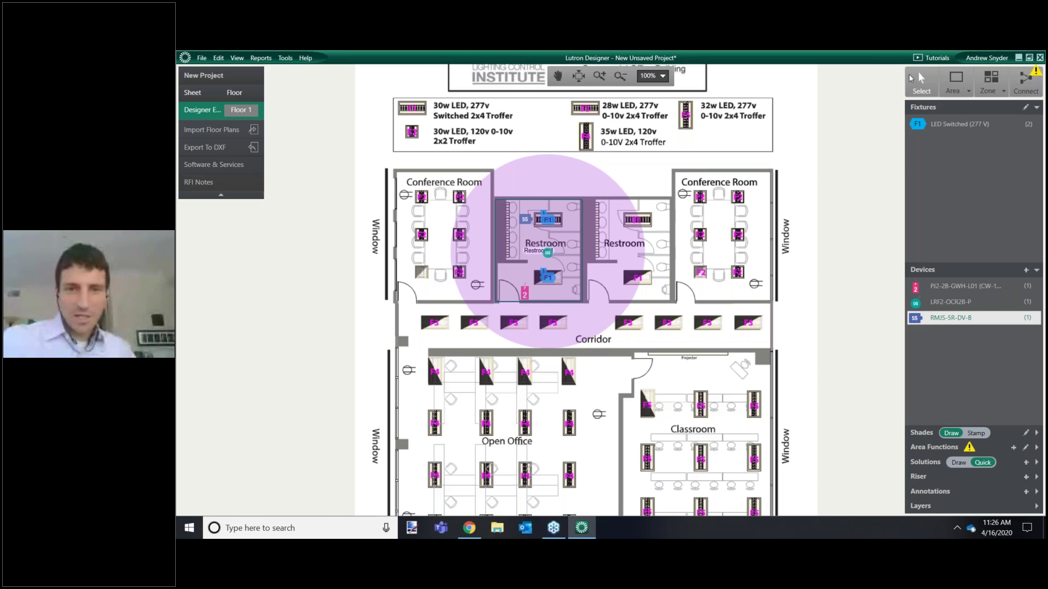
In Connect mode, wire Restroom 1's upper F1 fixture to the 5S PowPak and link the occupancy sensor to that PowPak.
{"action": "scroll", "coordinate": [546, 239], "scroll_direction": "up", "scroll_amount": 3}
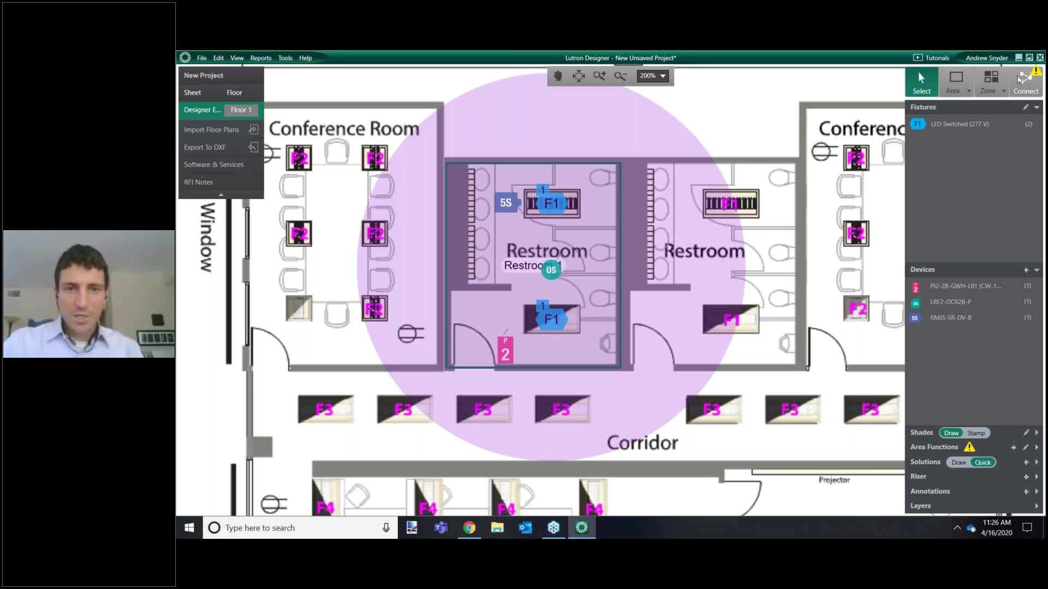
{"action": "left_click", "coordinate": [1019, 79]}
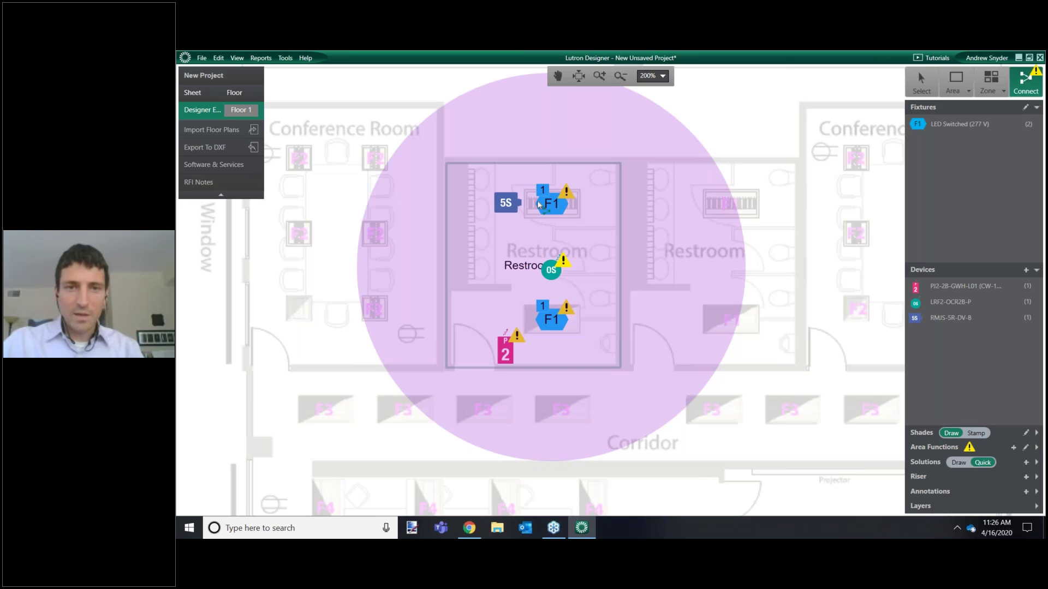
{"action": "left_click_drag", "start_coordinate": [549, 204], "coordinate": [507, 203]}
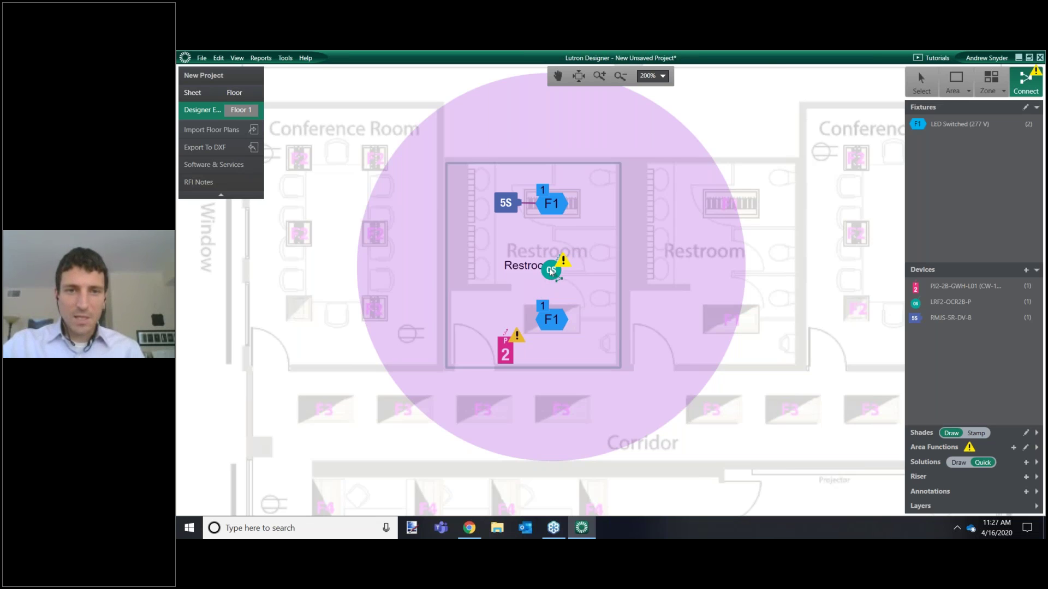
{"action": "left_click", "coordinate": [507, 203]}
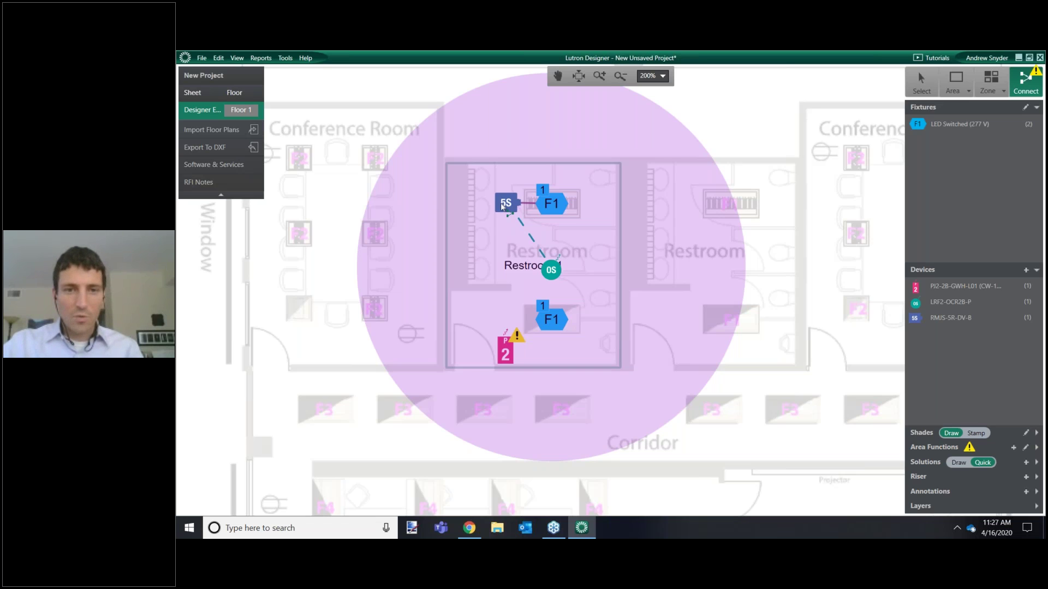
Link Restroom 1's 5S PowPak to the Pico 2B beside the door, and return to Select mode.
{"action": "left_click", "coordinate": [503, 205]}
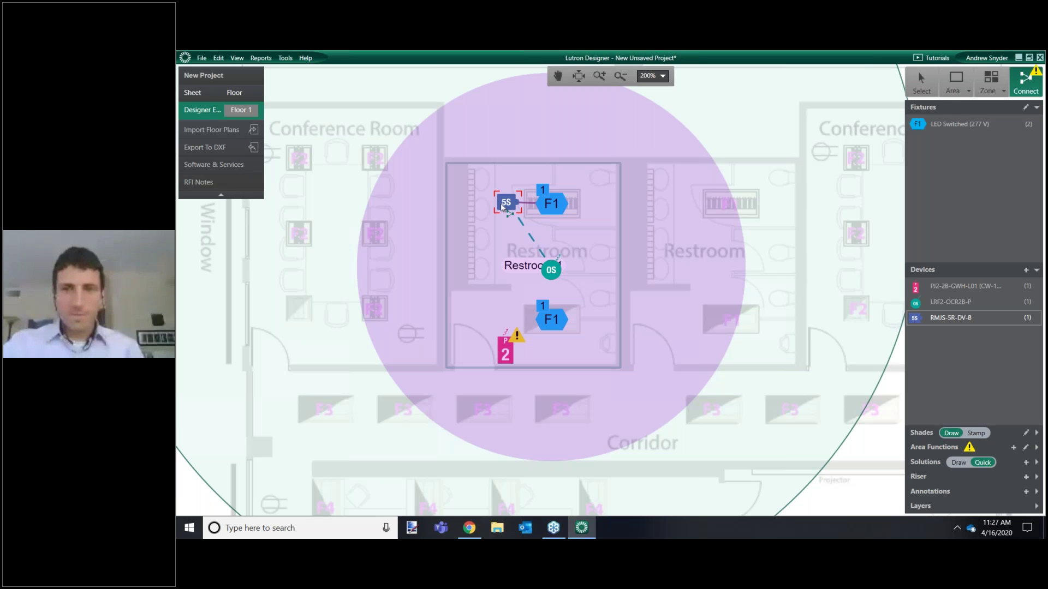
{"action": "left_click", "coordinate": [506, 352]}
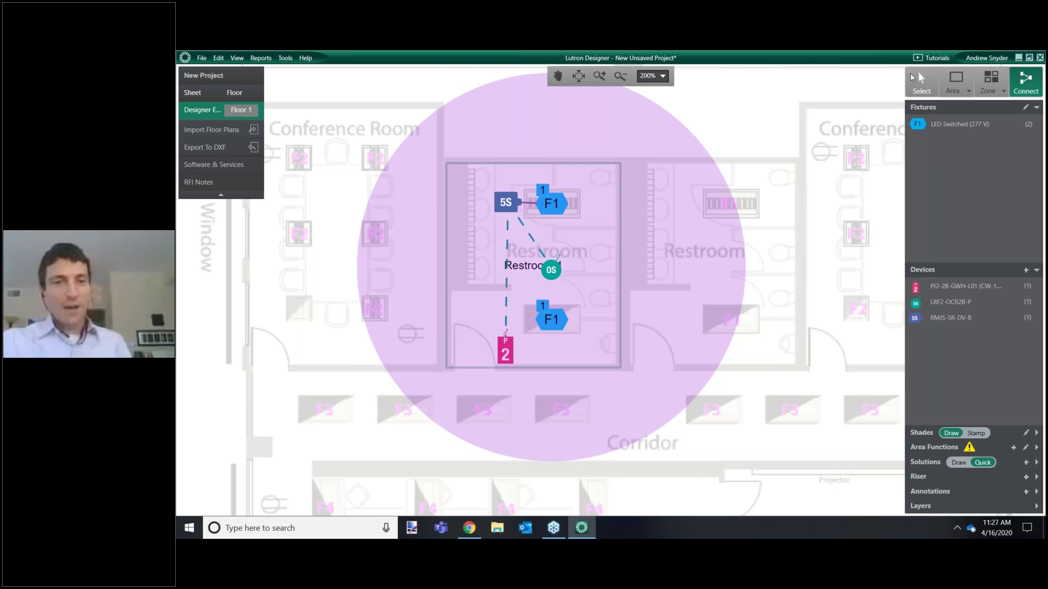
{"action": "left_click", "coordinate": [919, 81]}
{"action": "scroll", "coordinate": [758, 222], "scroll_direction": "down", "scroll_amount": 3}
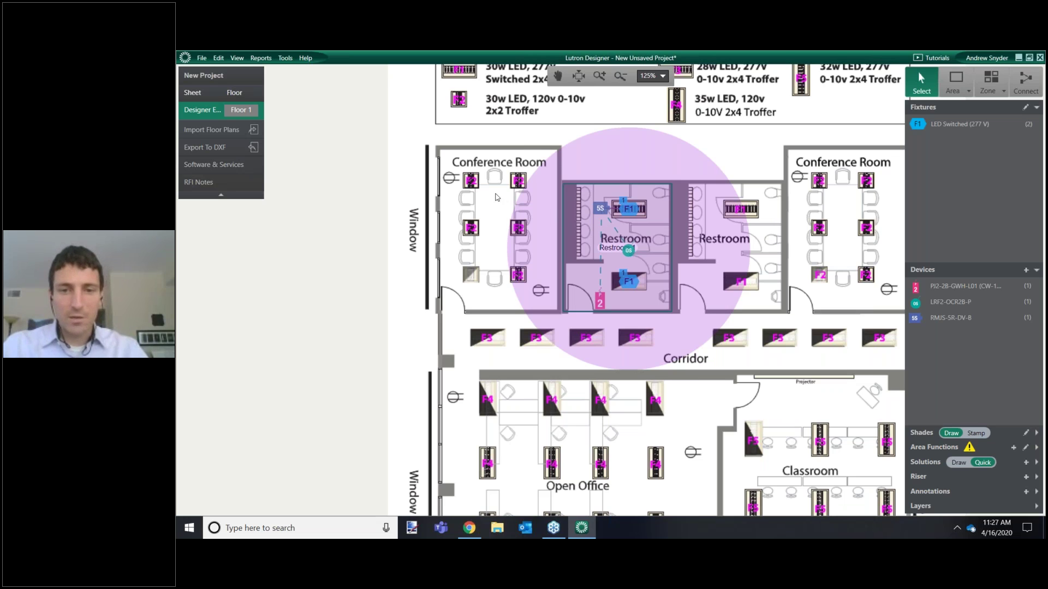
Generate the Report Package, review the report types available in the Report Center options, and return to the package preview.
{"action": "left_click", "coordinate": [255, 59]}
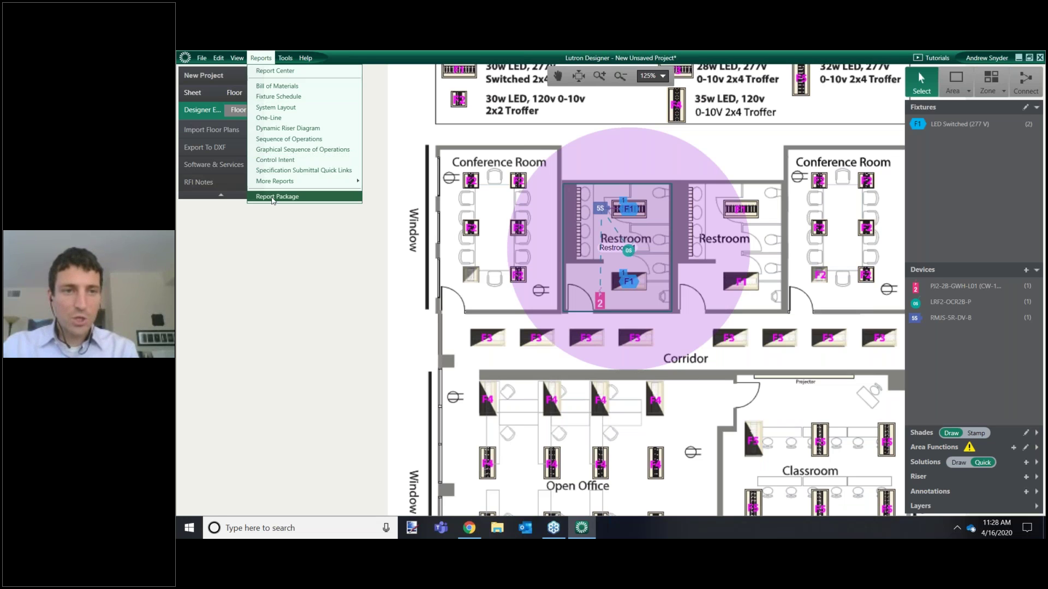
{"action": "left_click", "coordinate": [277, 196]}
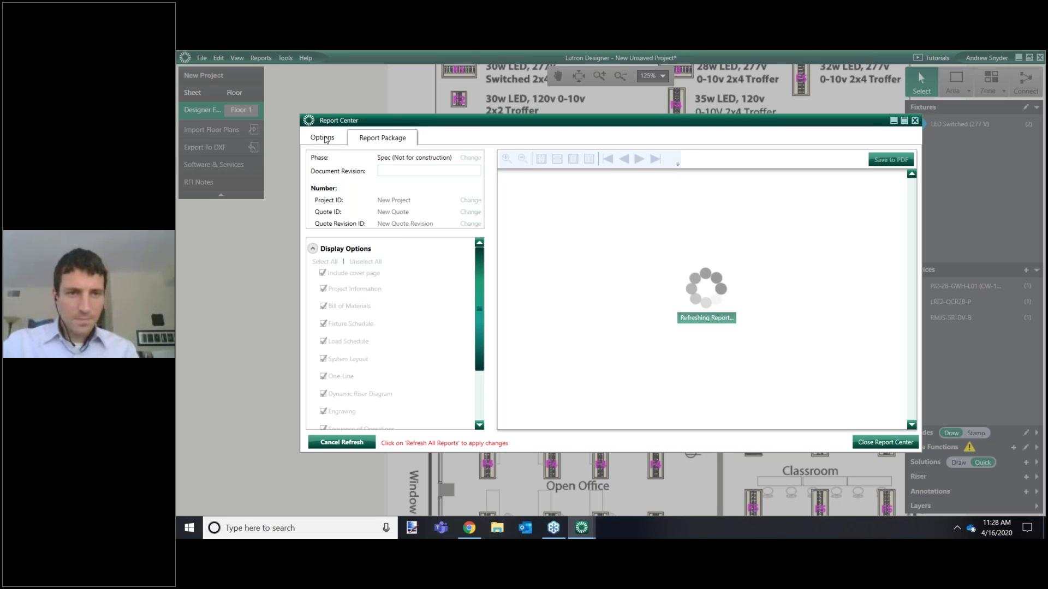
{"action": "left_click", "coordinate": [326, 139]}
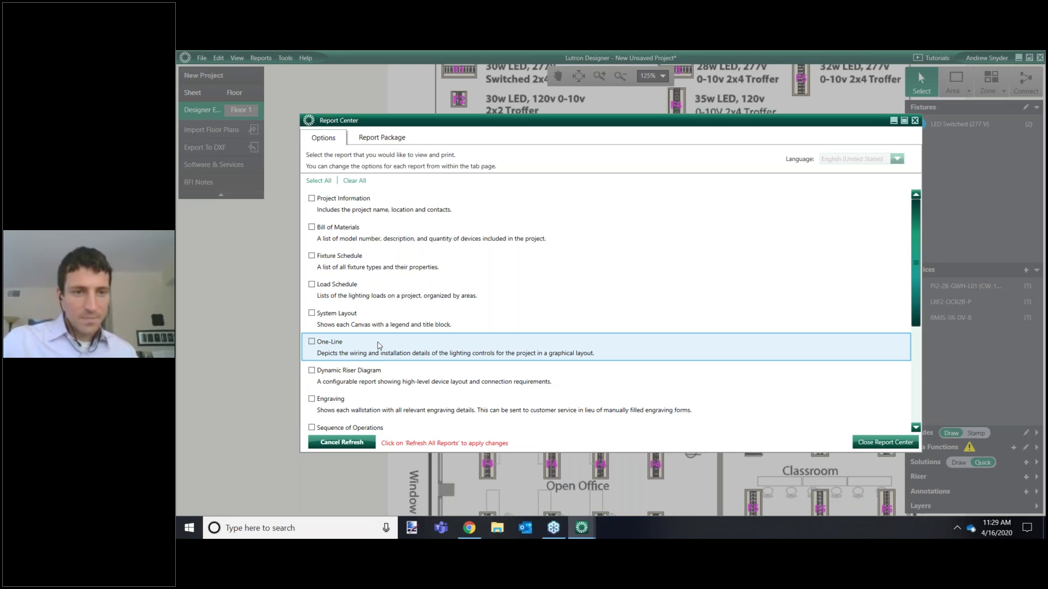
{"action": "scroll", "coordinate": [380, 345], "scroll_direction": "down", "scroll_amount": 3}
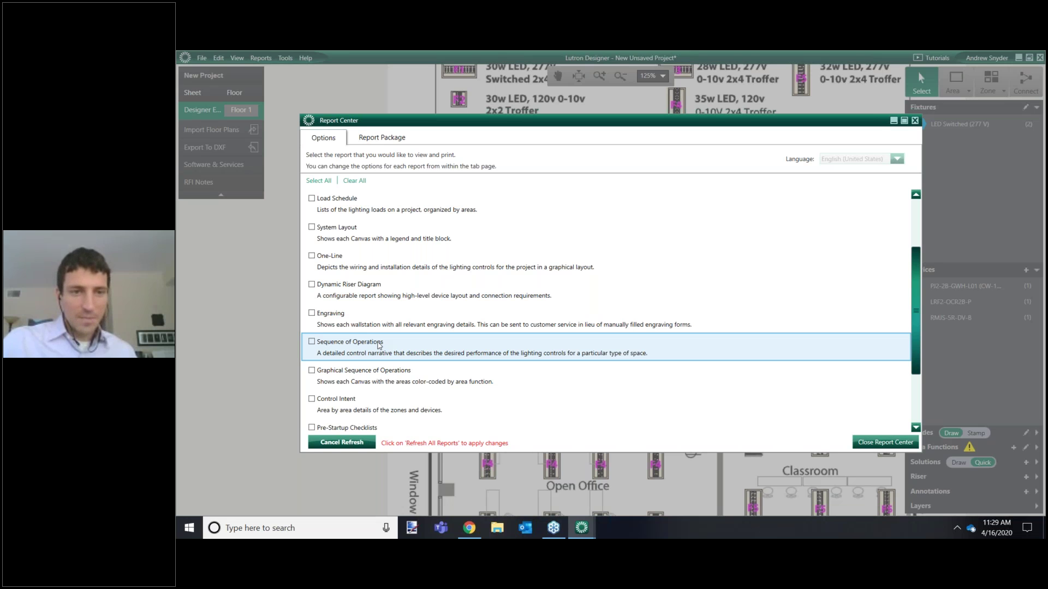
{"action": "scroll", "coordinate": [379, 346], "scroll_direction": "down", "scroll_amount": 3}
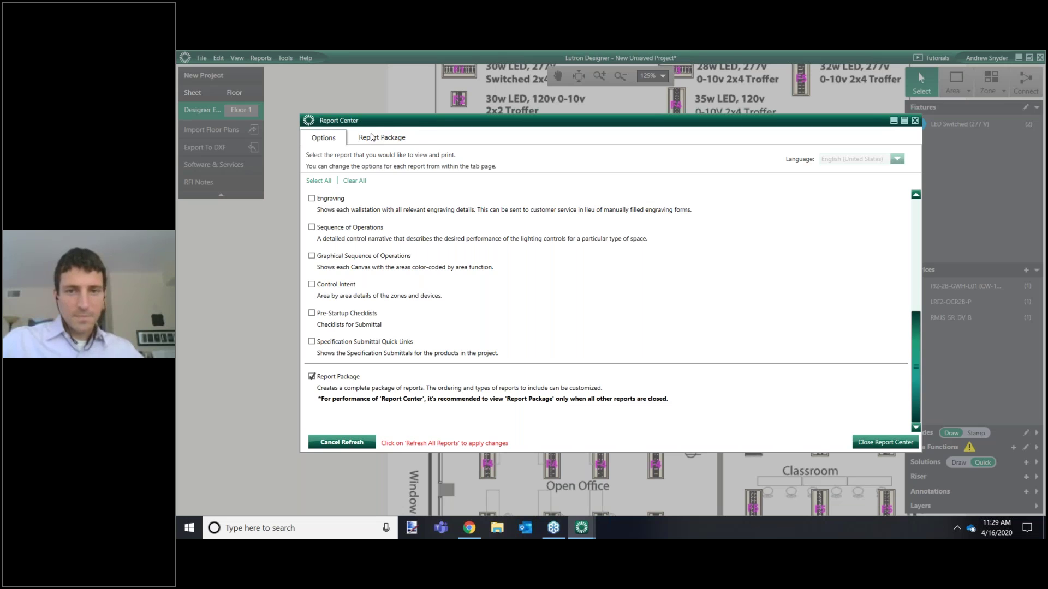
{"action": "left_click", "coordinate": [374, 138]}
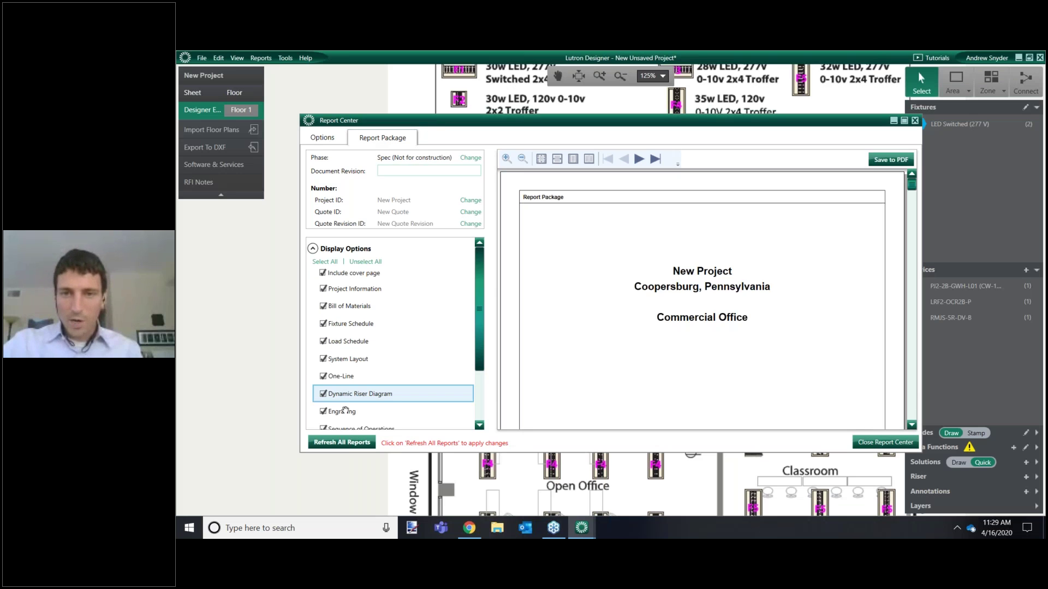
Review the Report Package's cover page and table of contents, and maximize the Report Center.
{"action": "scroll", "coordinate": [702, 300], "scroll_direction": "down", "scroll_amount": 2}
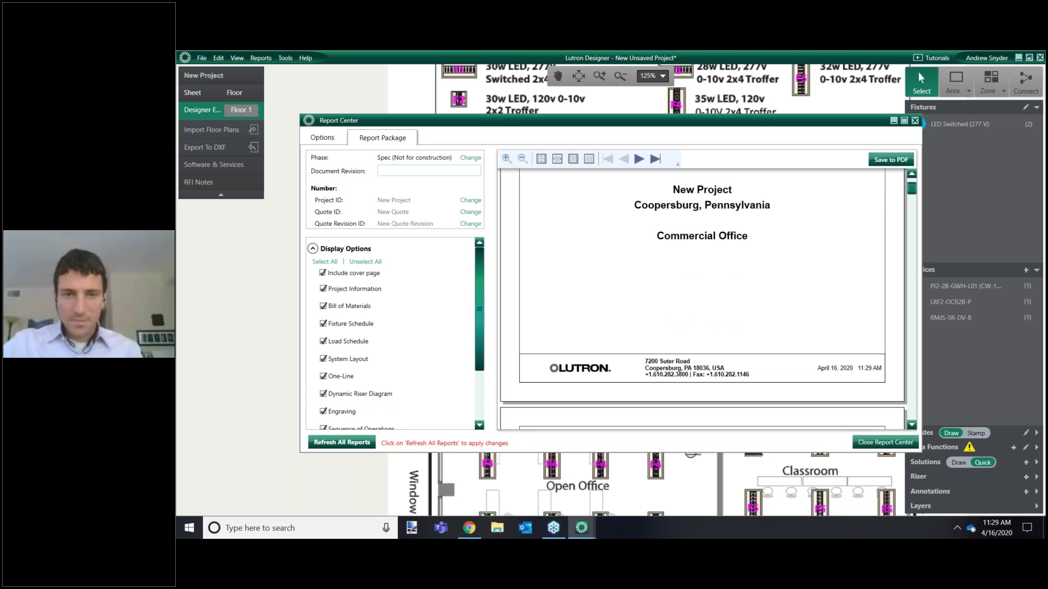
{"action": "scroll", "coordinate": [702, 300], "scroll_direction": "down", "scroll_amount": 5}
{"action": "scroll", "coordinate": [702, 301], "scroll_direction": "down", "scroll_amount": 1}
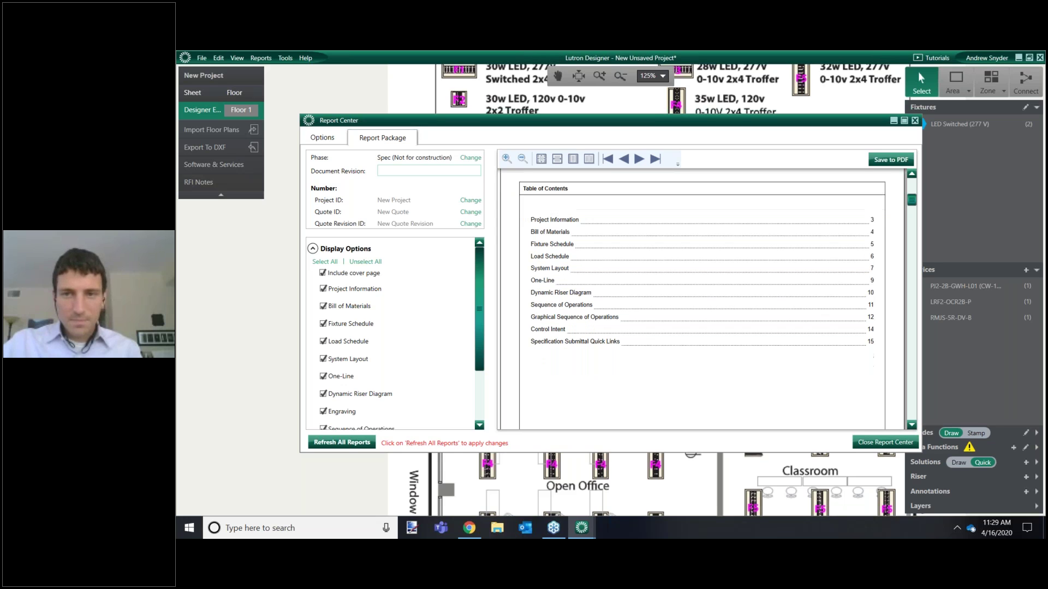
{"action": "scroll", "coordinate": [692, 289], "scroll_direction": "down", "scroll_amount": 2}
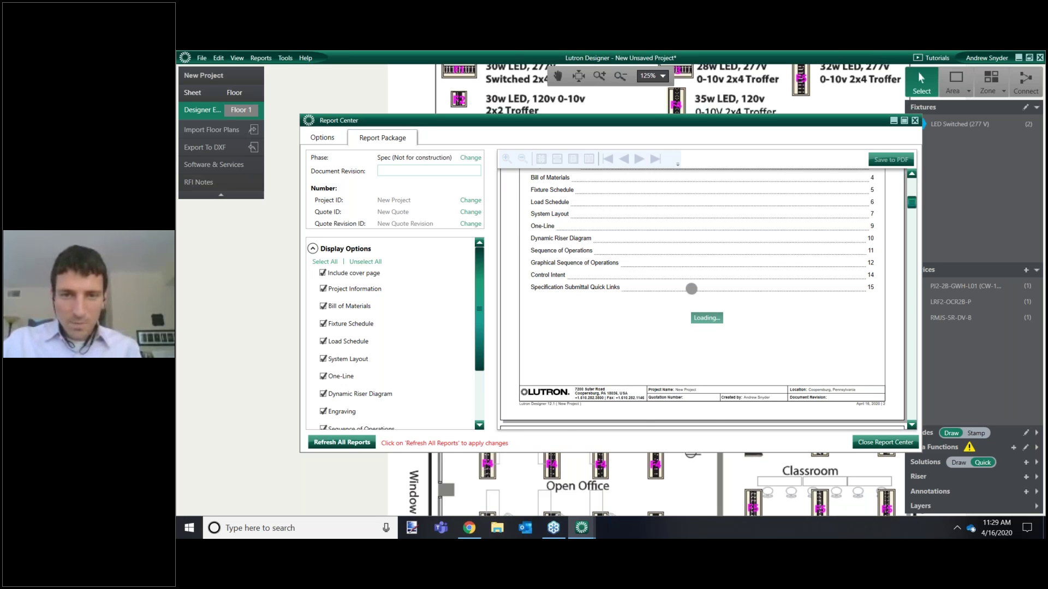
{"action": "left_click", "coordinate": [904, 121]}
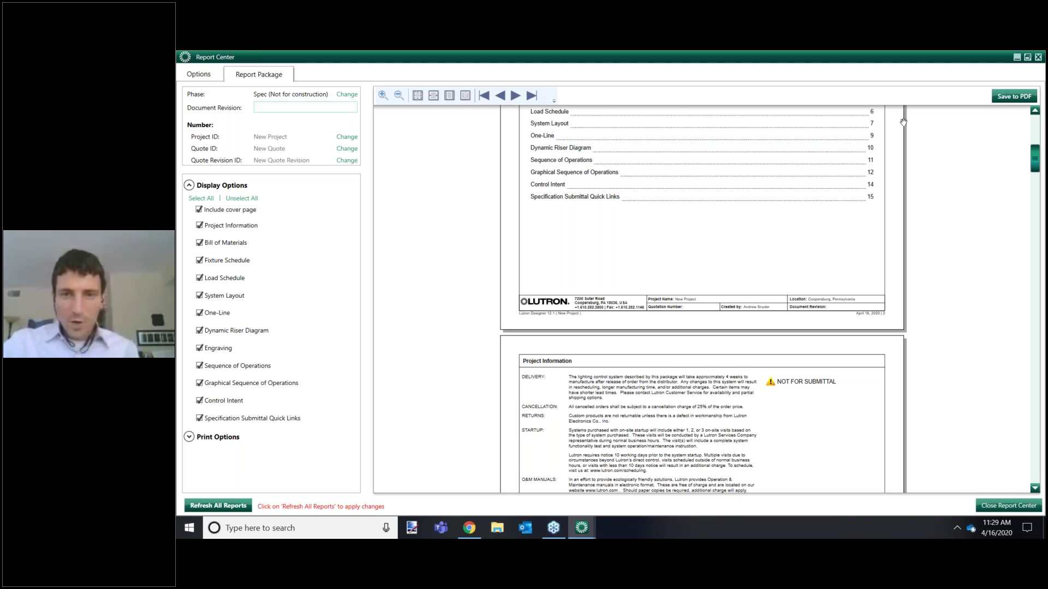
Examine the package's project information, bill of materials, fixture schedule, load schedule and system layout pages.
{"action": "scroll", "coordinate": [629, 297], "scroll_direction": "down", "scroll_amount": 5}
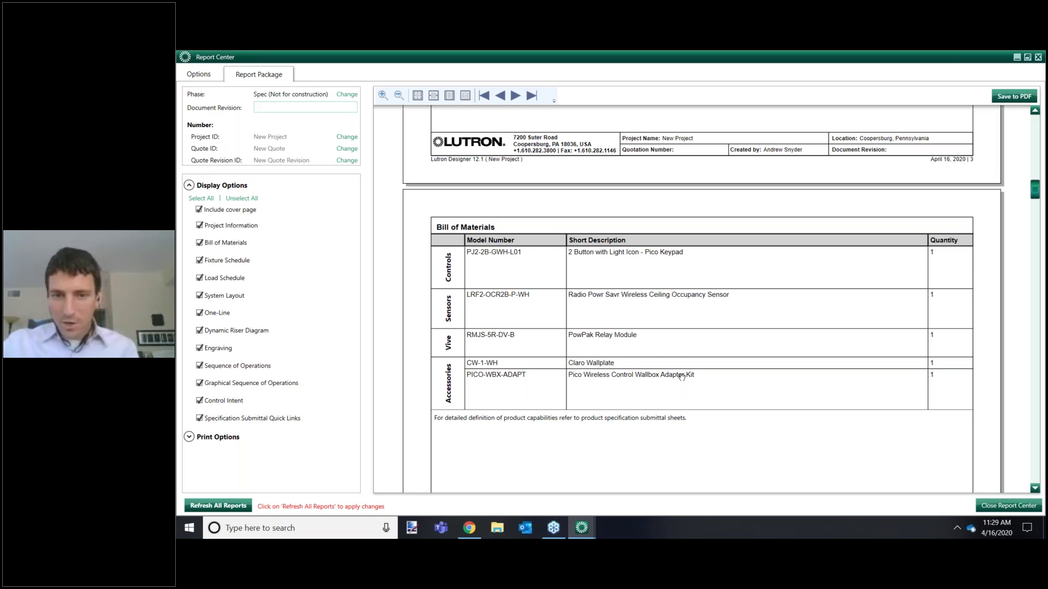
{"action": "scroll", "coordinate": [682, 377], "scroll_direction": "down", "scroll_amount": 1}
{"action": "scroll", "coordinate": [910, 314], "scroll_direction": "down", "scroll_amount": 3}
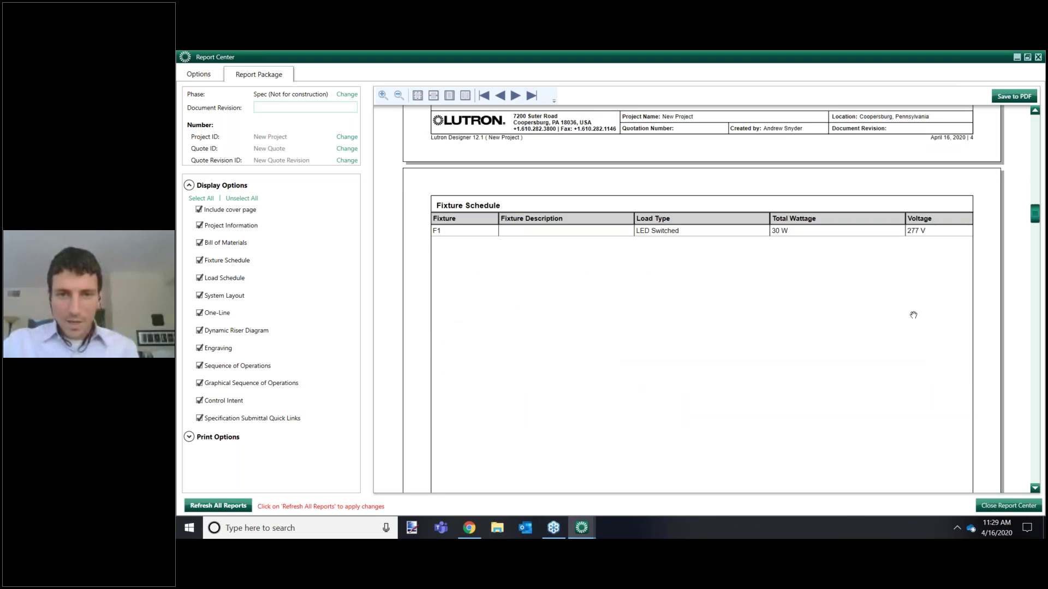
{"action": "scroll", "coordinate": [913, 314], "scroll_direction": "down", "scroll_amount": 3}
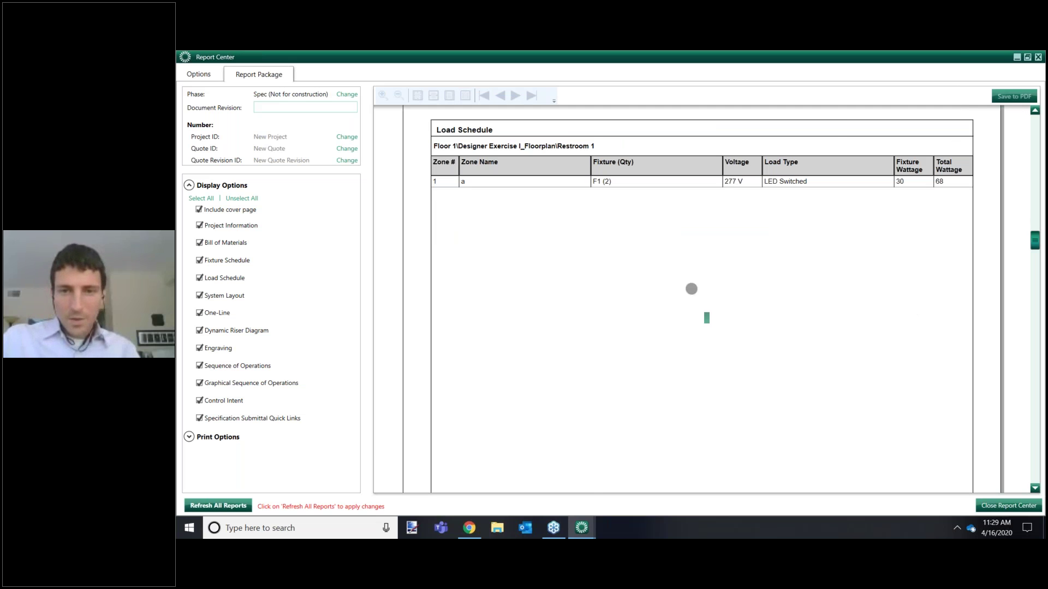
{"action": "scroll", "coordinate": [909, 314], "scroll_direction": "down", "scroll_amount": 3}
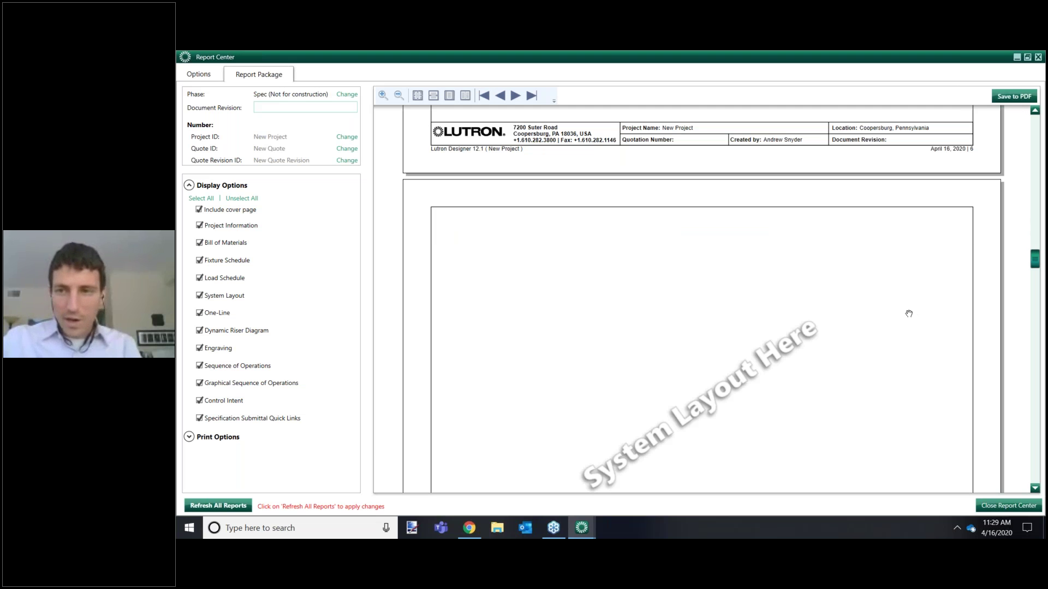
{"action": "scroll", "coordinate": [908, 314], "scroll_direction": "down", "scroll_amount": 3}
{"action": "scroll", "coordinate": [1042, 293], "scroll_direction": "down", "scroll_amount": 2}
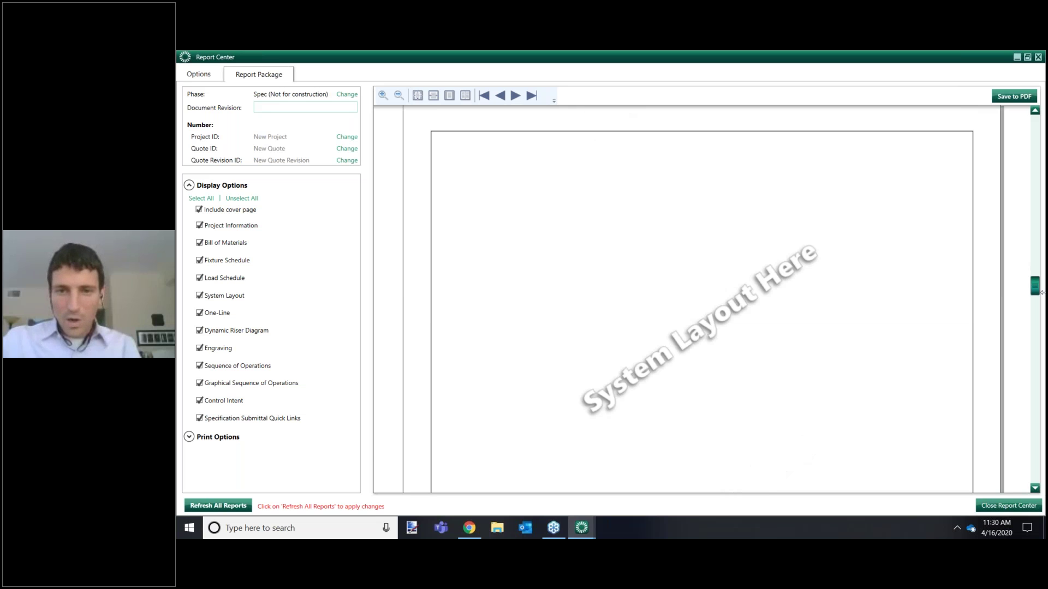
Inspect the One-Line page of the Report Package up close, and close the Report Center.
{"action": "scroll", "coordinate": [849, 319], "scroll_direction": "down", "scroll_amount": 2}
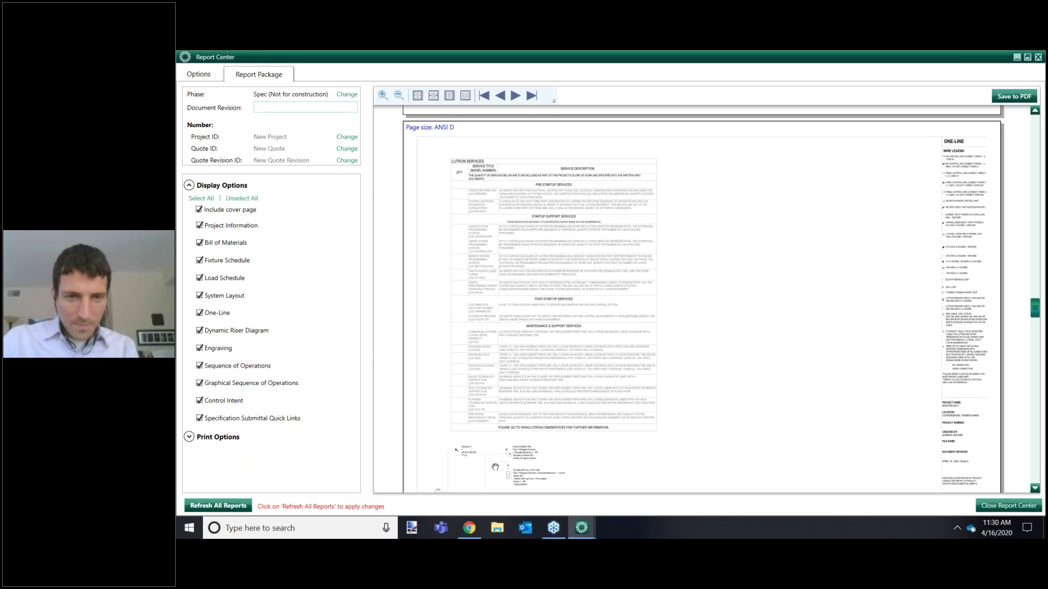
{"action": "scroll", "coordinate": [495, 467], "scroll_direction": "up", "scroll_amount": 1, "text": "ctrl"}
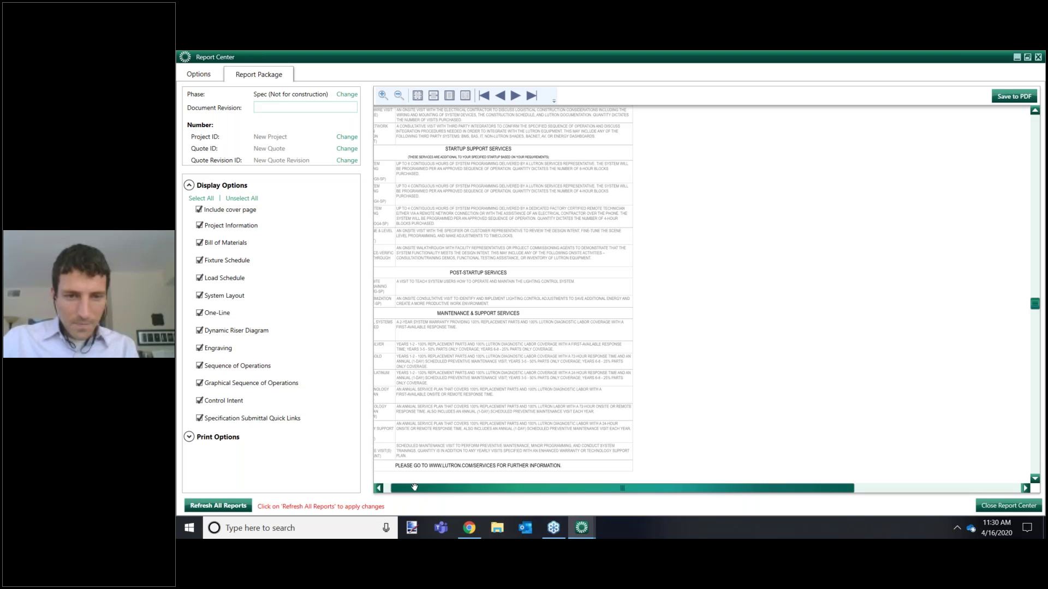
{"action": "scroll", "coordinate": [498, 458], "scroll_direction": "up", "scroll_amount": 2, "text": "ctrl"}
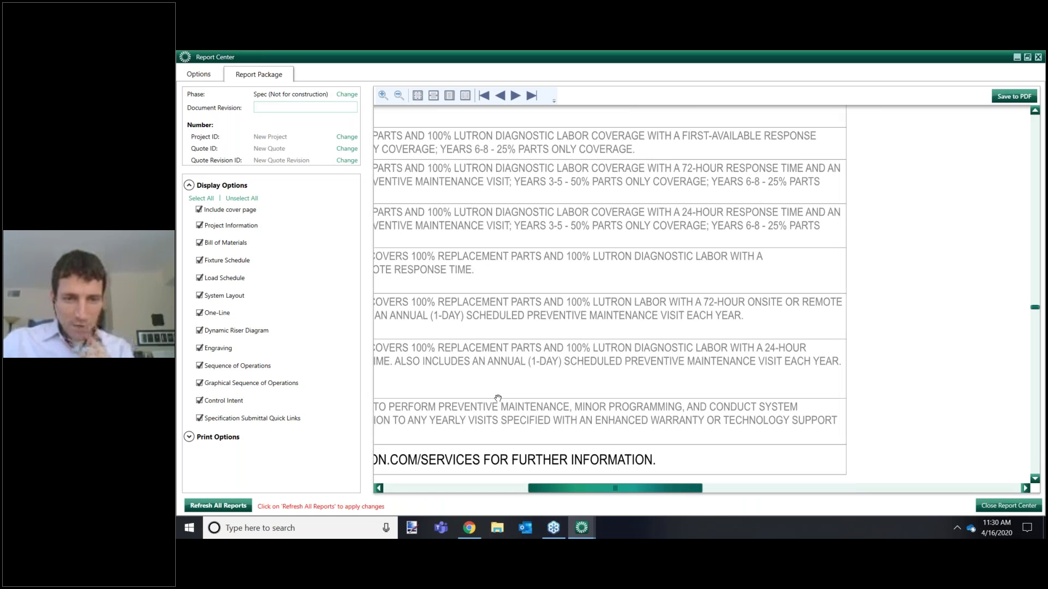
{"action": "left_click_drag", "start_coordinate": [497, 398], "coordinate": [920, 54]}
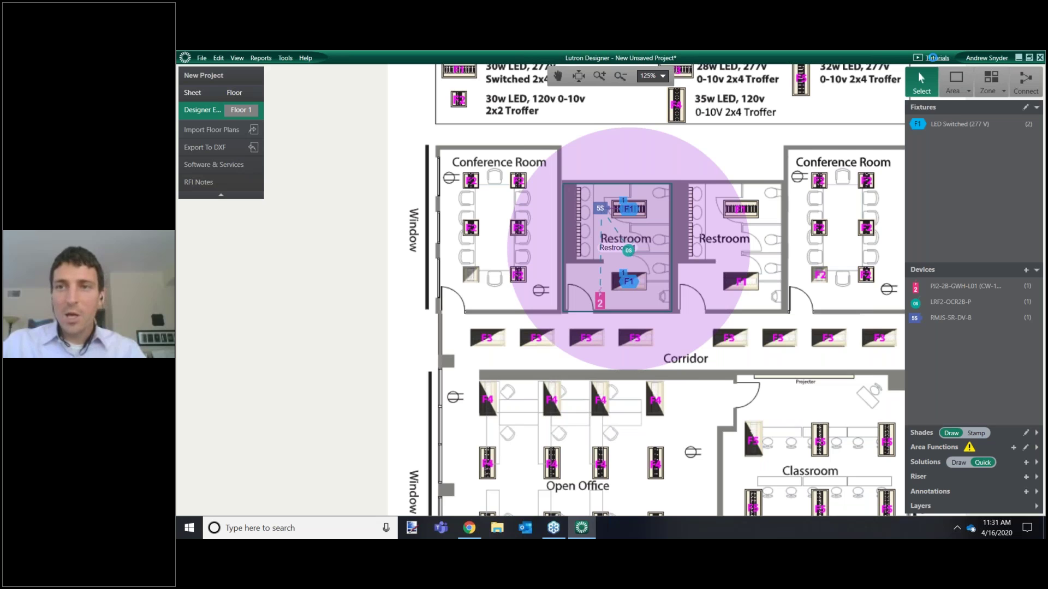
View the list of tutorial videos, and dismiss it to return to the floor plan.
{"action": "left_click", "coordinate": [933, 58]}
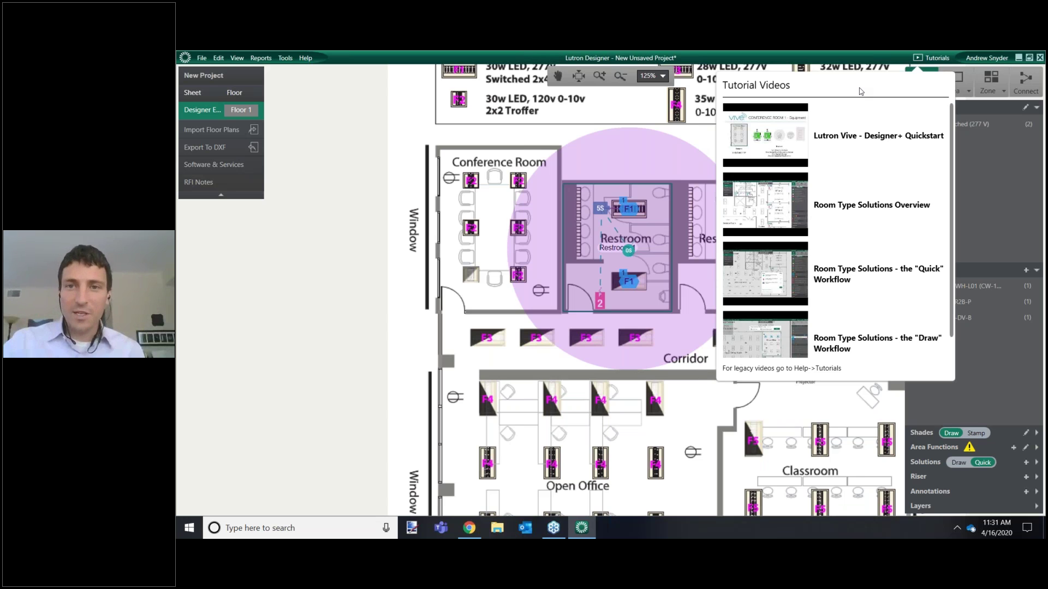
{"action": "left_click", "coordinate": [1037, 92]}
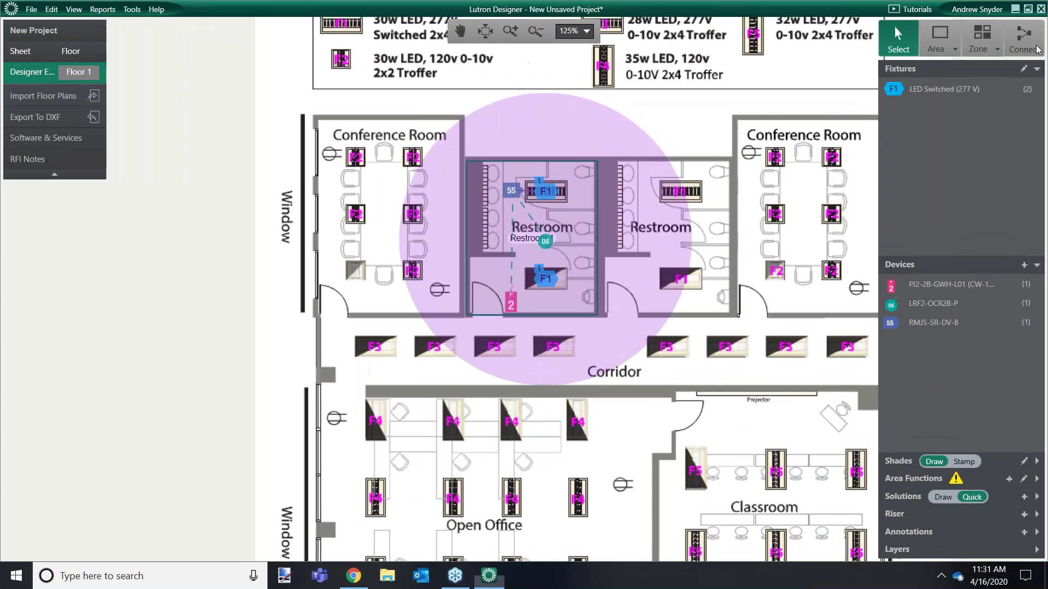